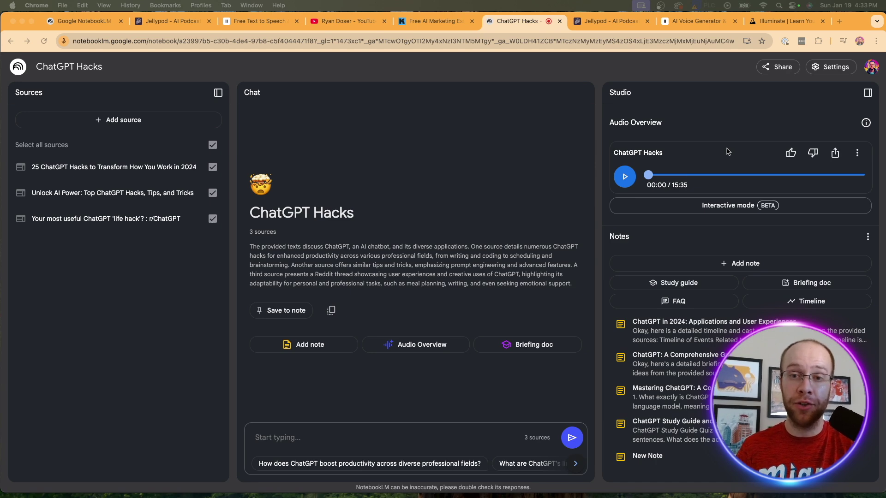
Look over the YouTube channel's videos and the Free AI Marketing Essentials Guide heading
{"action": "key", "text": "super+4"}
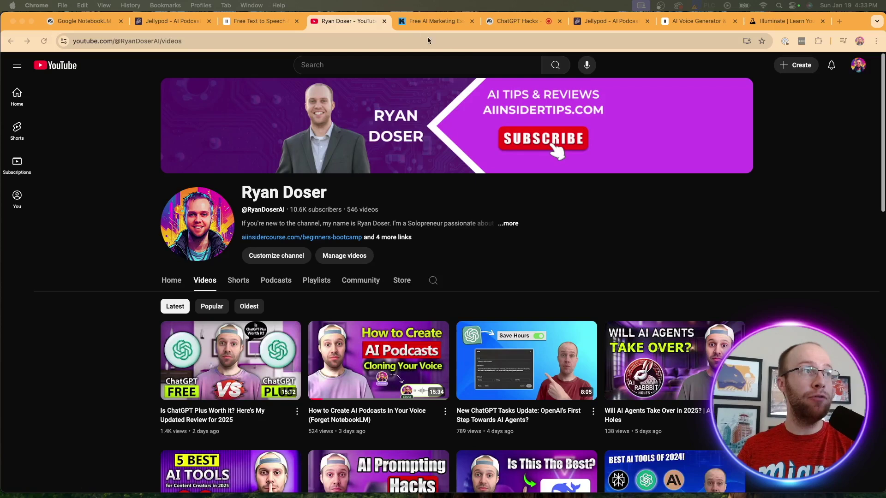
{"action": "left_click", "coordinate": [422, 22]}
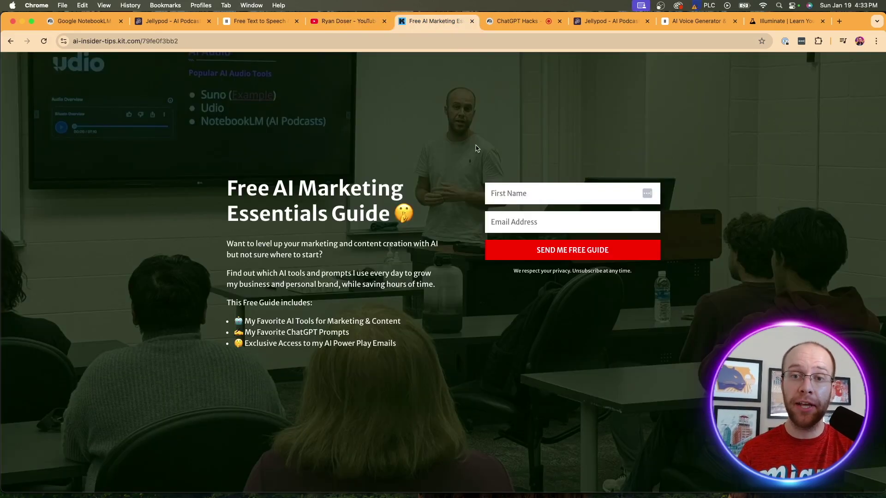
{"action": "left_click_drag", "start_coordinate": [228, 184], "coordinate": [388, 215]}
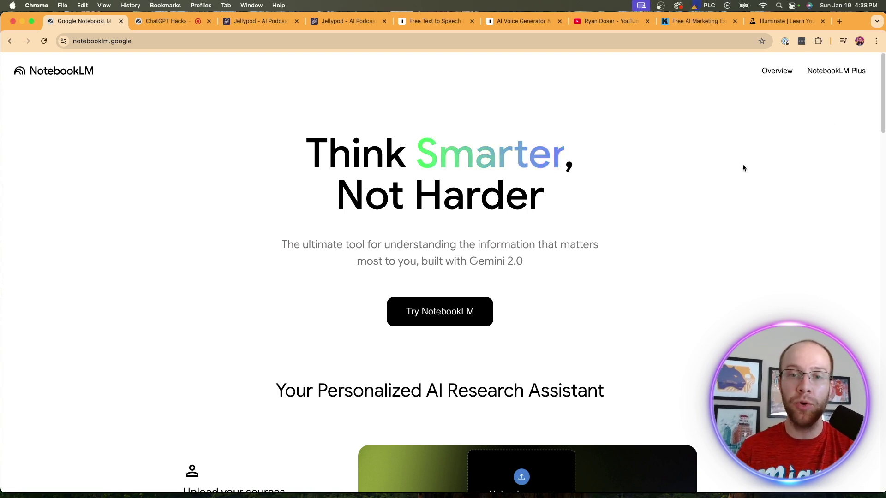
Open the NotebookLM dashboard and switch to the ChatGPT Hacks notebook with three sources
{"action": "left_click", "coordinate": [99, 42]}
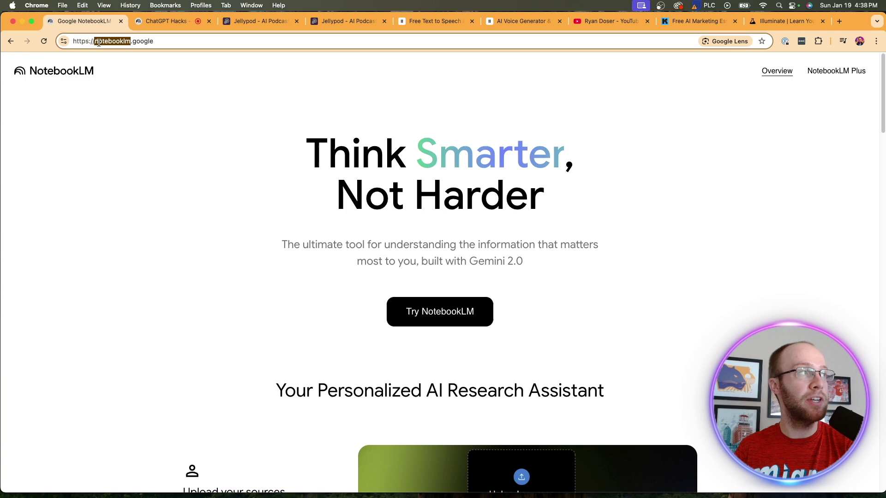
{"action": "left_click", "coordinate": [175, 168]}
{"action": "left_click", "coordinate": [400, 326]}
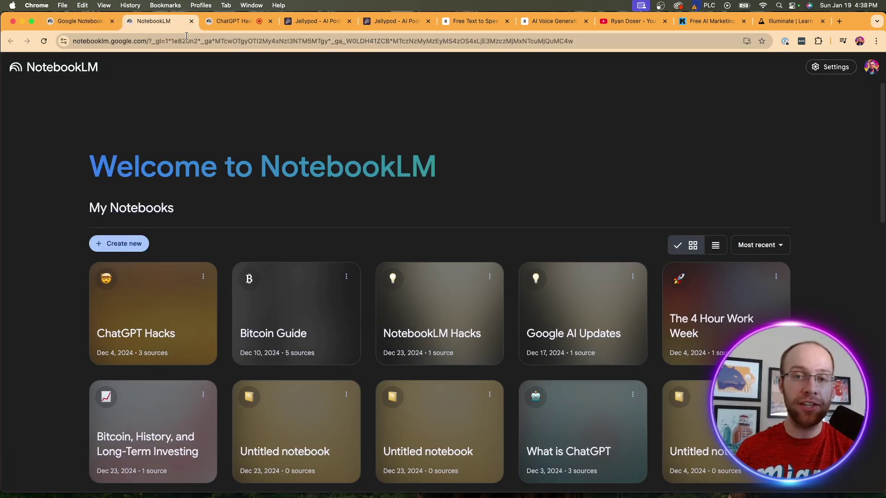
{"action": "left_click", "coordinate": [203, 14]}
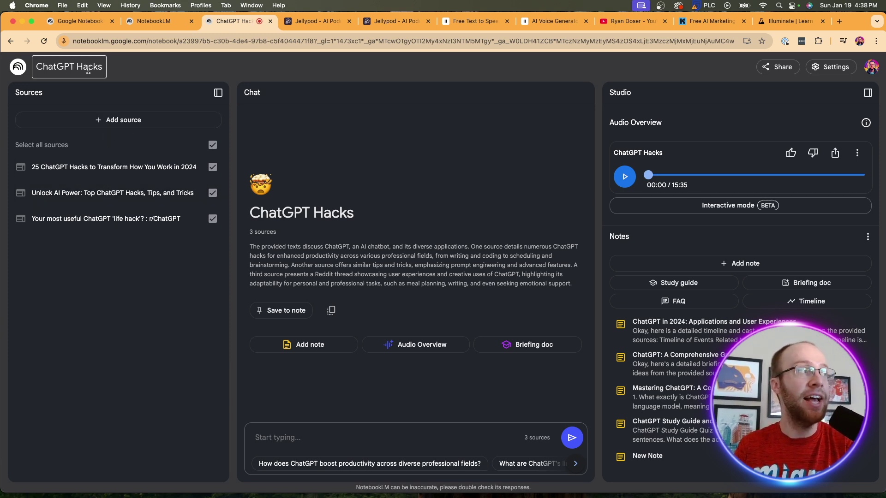
{"action": "left_click_drag", "start_coordinate": [364, 220], "coordinate": [253, 216]}
{"action": "left_click", "coordinate": [377, 215]}
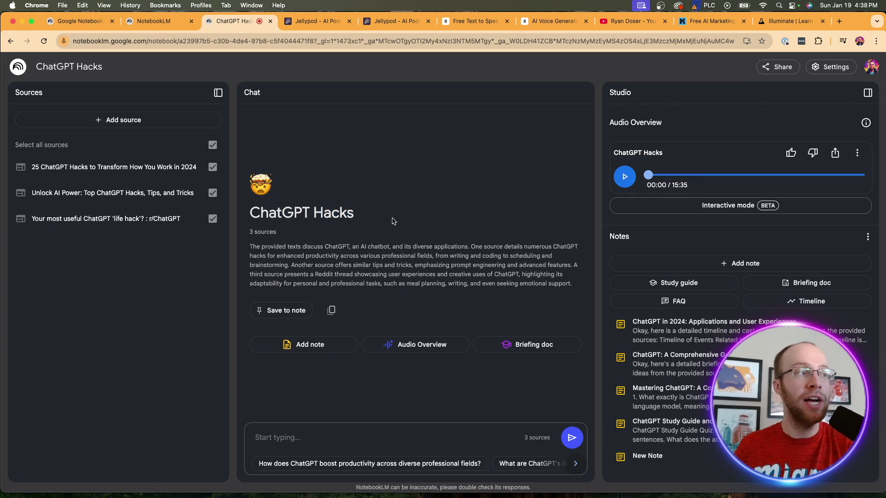
{"action": "left_click_drag", "start_coordinate": [391, 222], "coordinate": [251, 216]}
{"action": "left_click", "coordinate": [332, 210]}
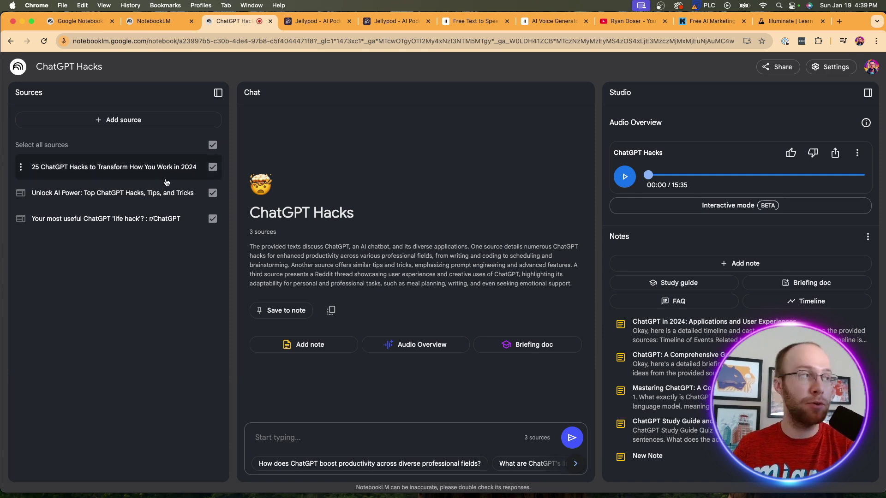
{"action": "left_click", "coordinate": [123, 122]}
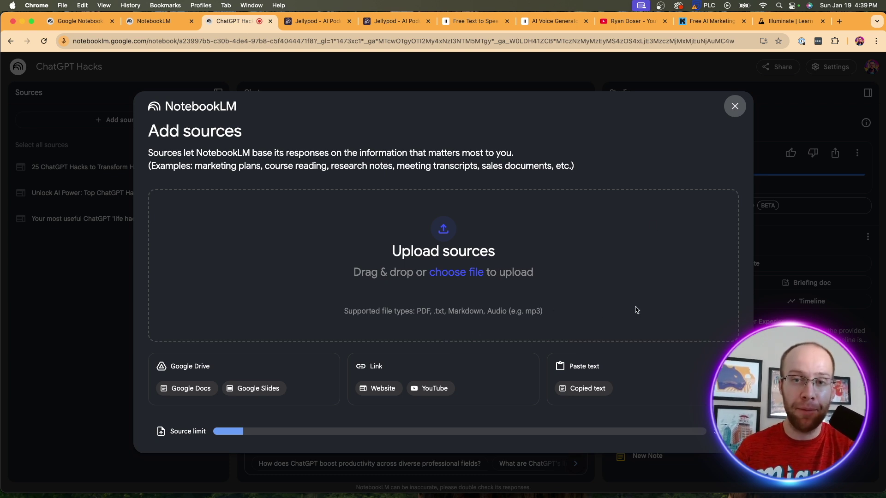
{"action": "left_click", "coordinate": [735, 107]}
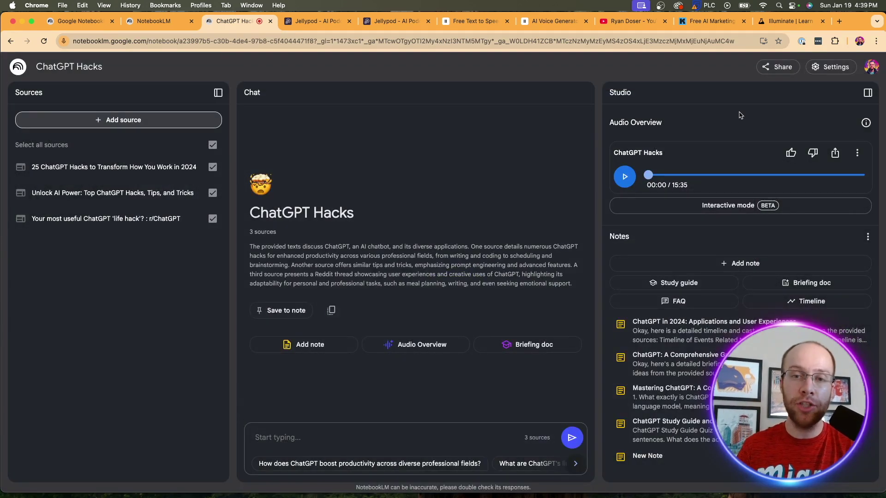
Play the ChatGPT Hacks audio overview, pause it at 00:11, and check its options menu
{"action": "left_click_drag", "start_coordinate": [667, 123], "coordinate": [609, 122]}
{"action": "left_click", "coordinate": [679, 126]}
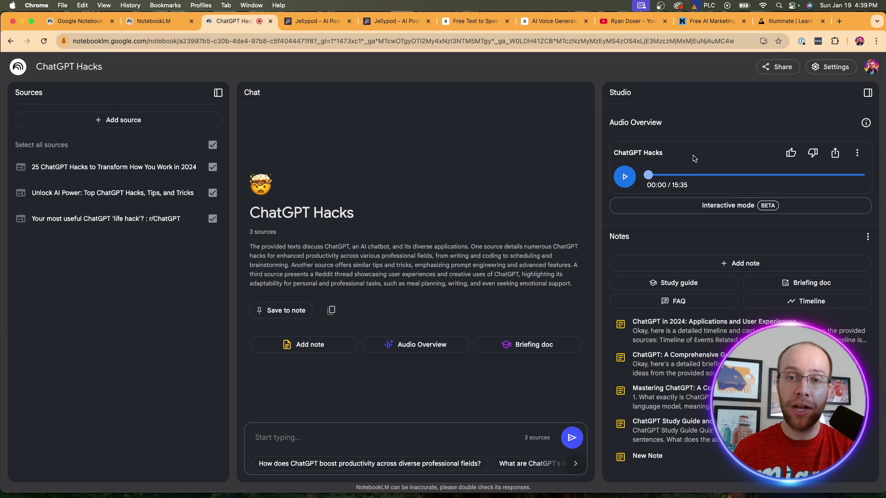
{"action": "left_click", "coordinate": [630, 178]}
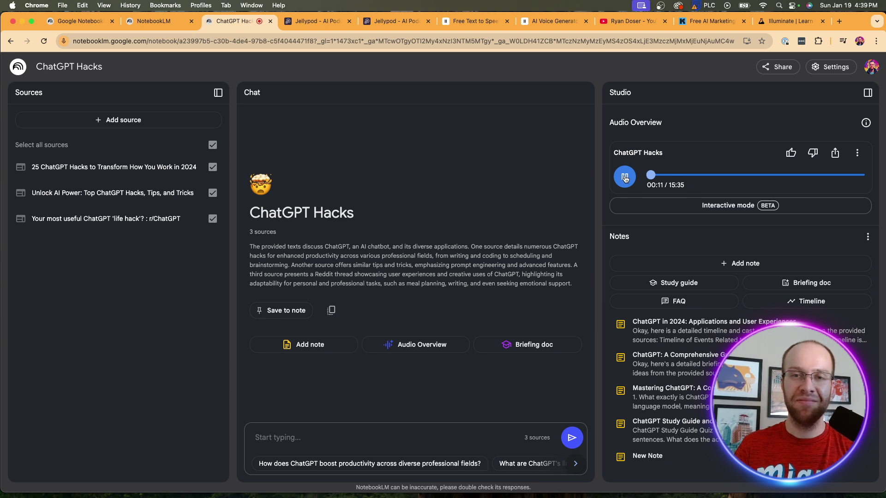
{"action": "left_click", "coordinate": [625, 178]}
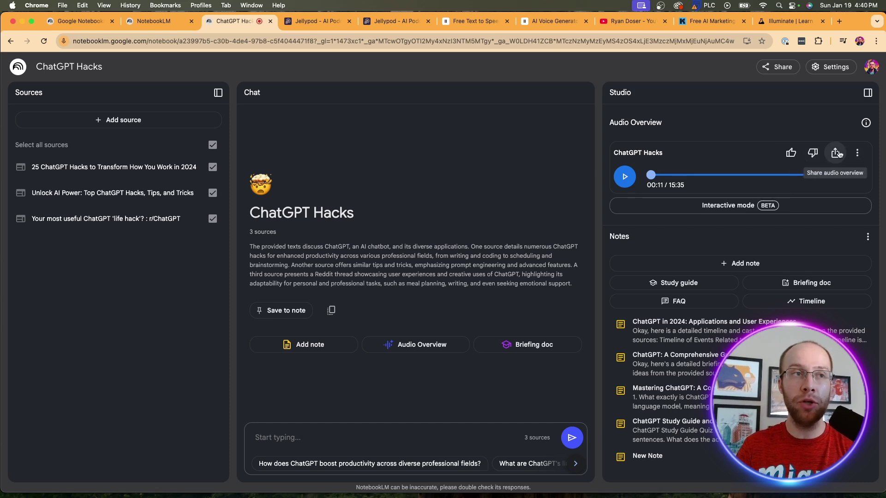
{"action": "left_click", "coordinate": [858, 152]}
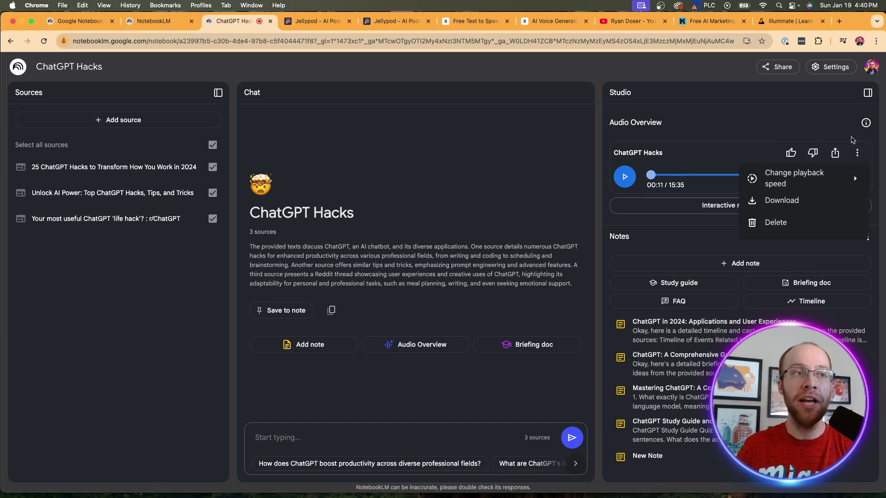
{"action": "left_click", "coordinate": [746, 135]}
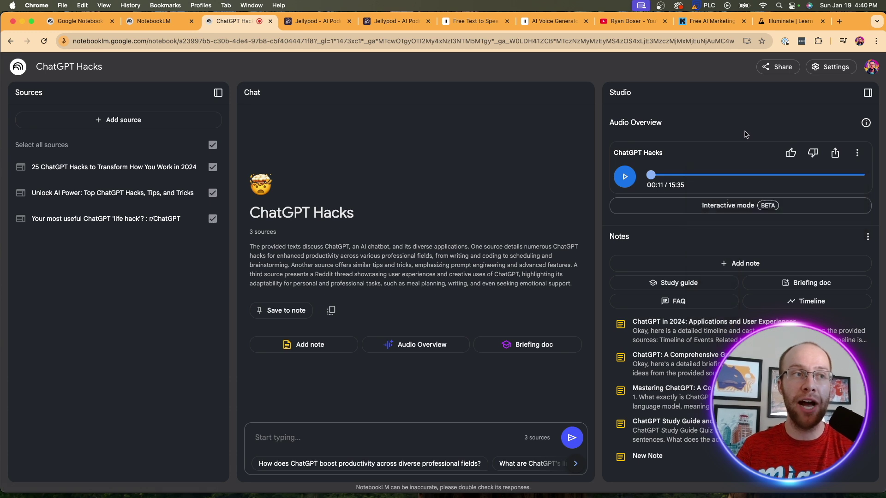
{"action": "left_click", "coordinate": [723, 206]}
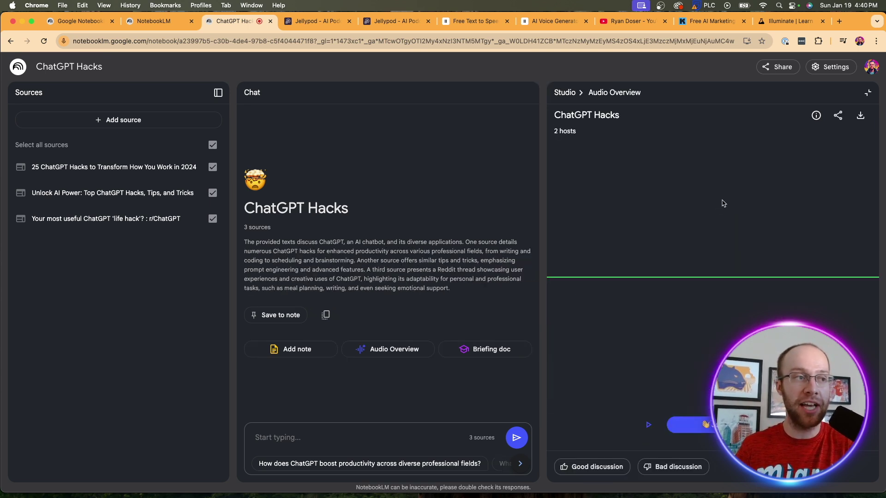
{"action": "left_click", "coordinate": [653, 426]}
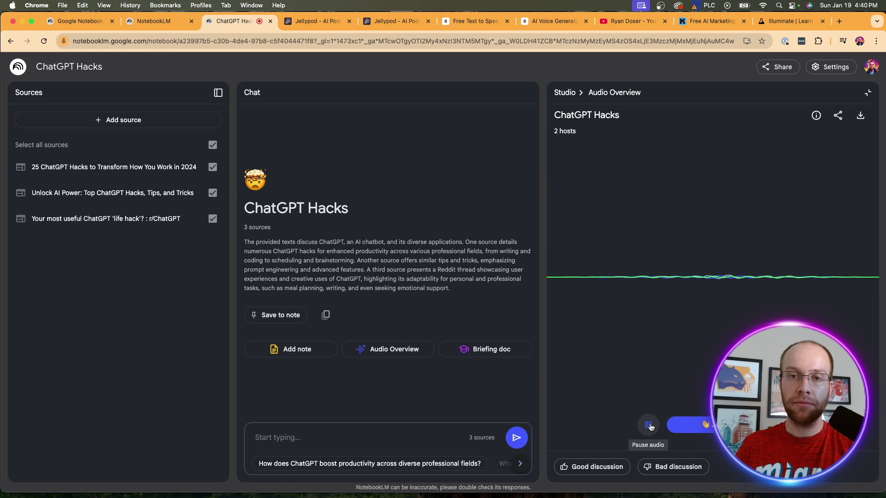
{"action": "left_click", "coordinate": [651, 426]}
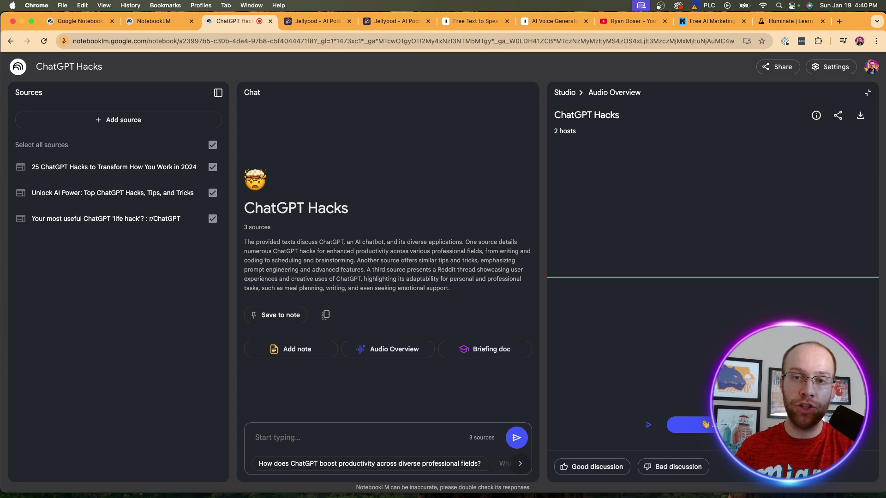
{"action": "left_click", "coordinate": [648, 425]}
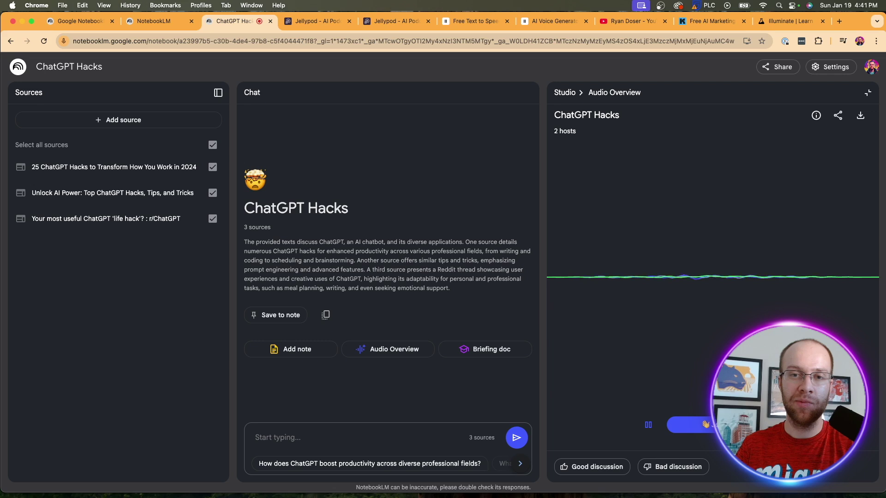
{"action": "left_click", "coordinate": [649, 429]}
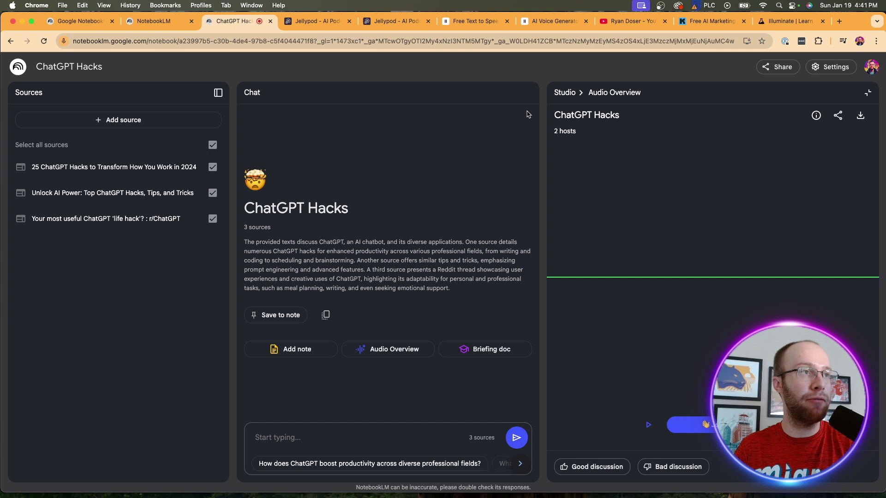
{"action": "left_click", "coordinate": [564, 92]}
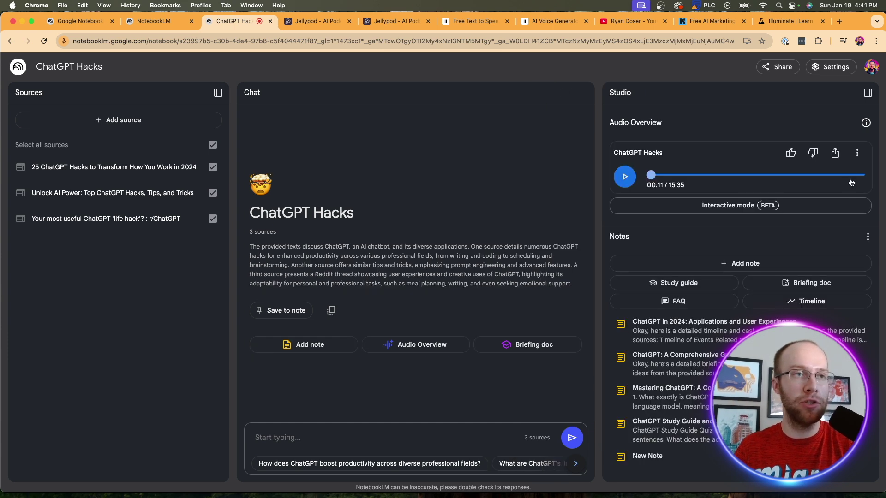
Open and dismiss the audio overview's options menu before leaving NotebookLM
{"action": "left_click", "coordinate": [856, 152]}
{"action": "left_click", "coordinate": [690, 241]}
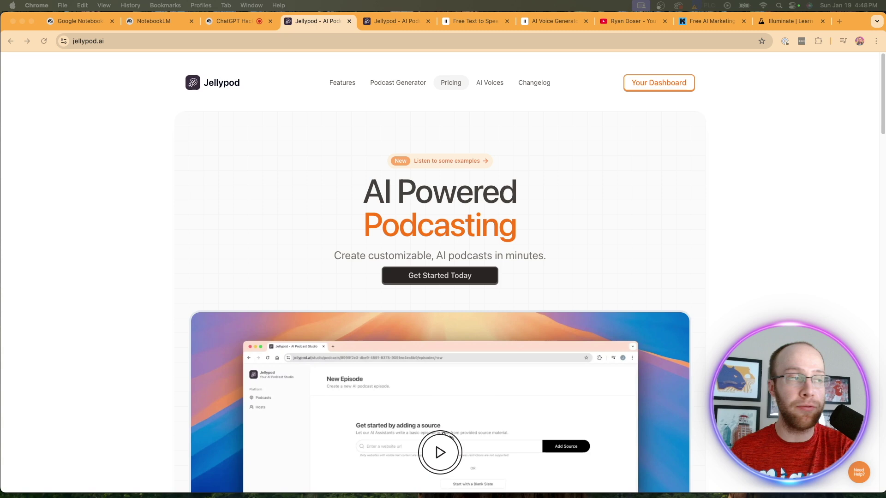
Open Jellypod's Pricing page with Free, Starter $29, Creator $59 and Business $200 plans
{"action": "scroll", "coordinate": [580, 228], "scroll_direction": "down", "scroll_amount": 10}
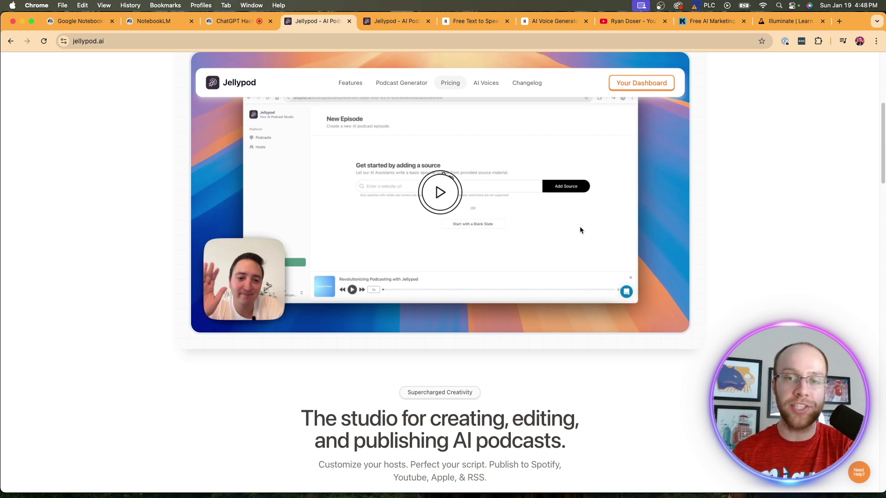
{"action": "scroll", "coordinate": [580, 230], "scroll_direction": "up", "scroll_amount": 10}
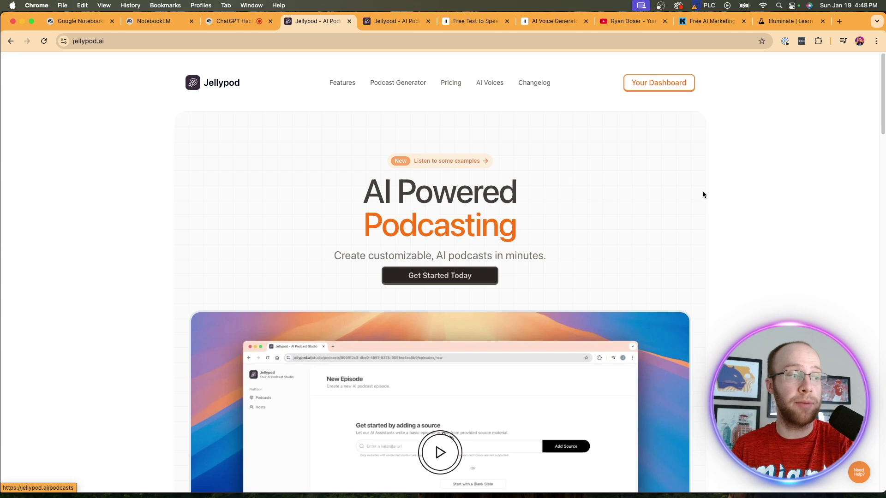
{"action": "scroll", "coordinate": [488, 310], "scroll_direction": "down", "scroll_amount": 4}
{"action": "scroll", "coordinate": [537, 306], "scroll_direction": "down", "scroll_amount": 3}
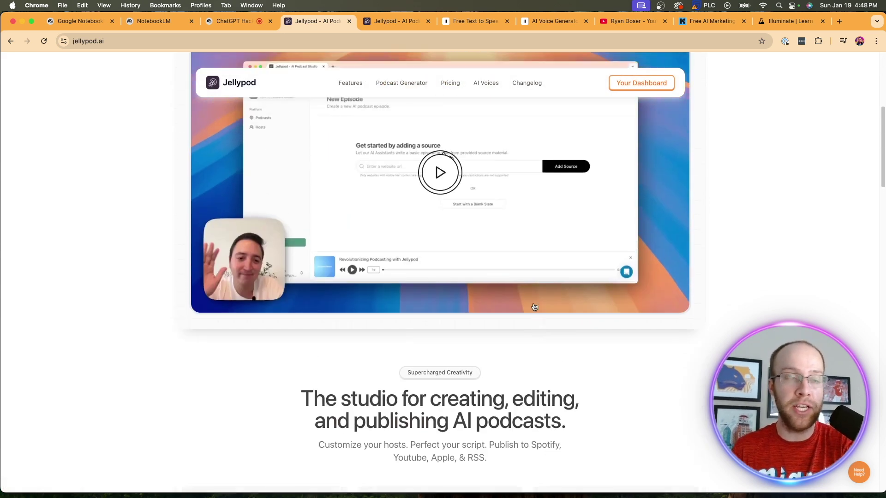
{"action": "scroll", "coordinate": [369, 311], "scroll_direction": "up", "scroll_amount": 1}
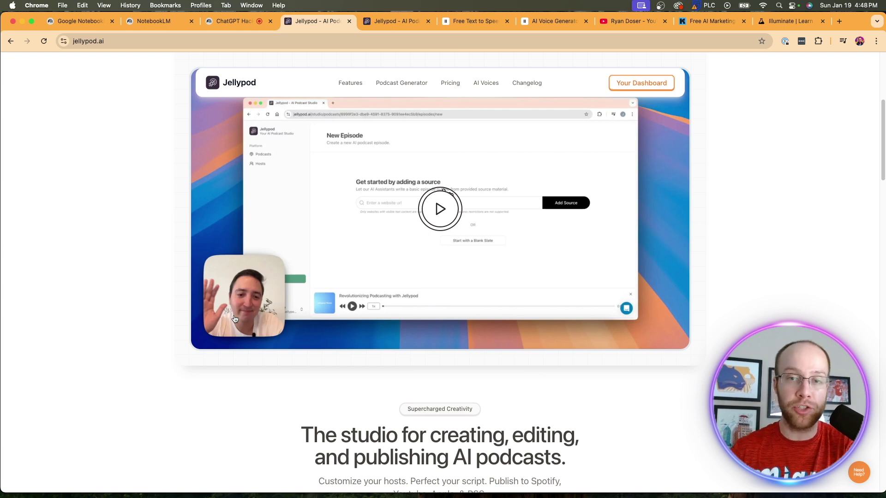
{"action": "scroll", "coordinate": [234, 315], "scroll_direction": "up", "scroll_amount": 6}
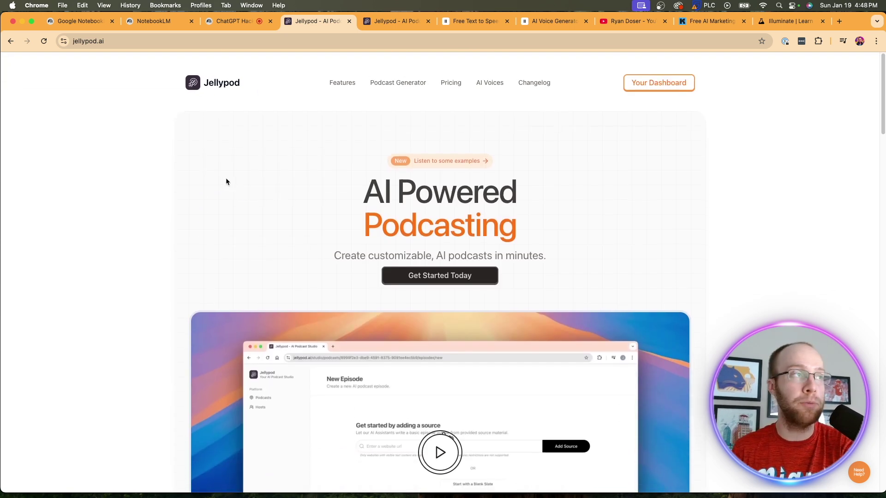
{"action": "left_click", "coordinate": [450, 82]}
{"action": "scroll", "coordinate": [560, 152], "scroll_direction": "down", "scroll_amount": 2}
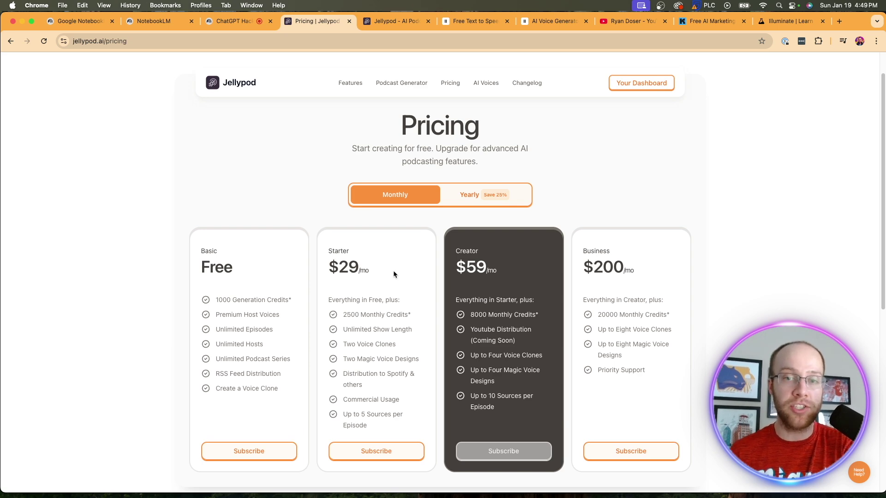
{"action": "scroll", "coordinate": [394, 274], "scroll_direction": "down", "scroll_amount": 5}
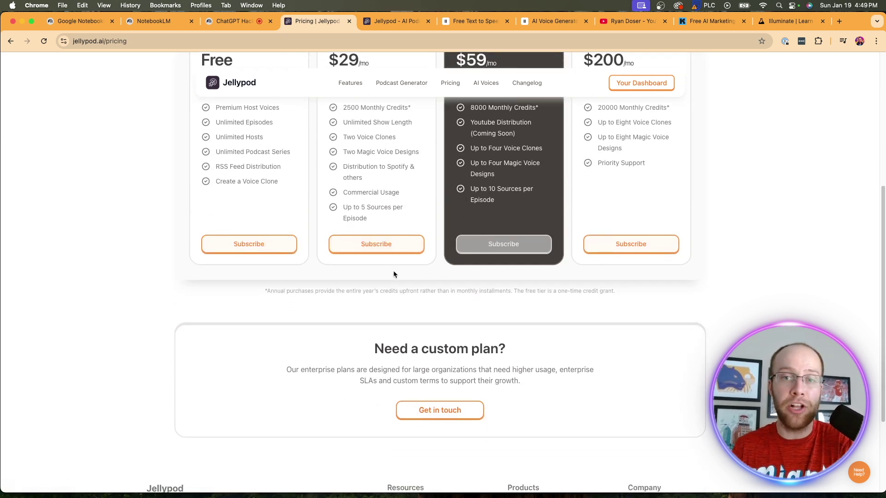
{"action": "scroll", "coordinate": [393, 274], "scroll_direction": "up", "scroll_amount": 5}
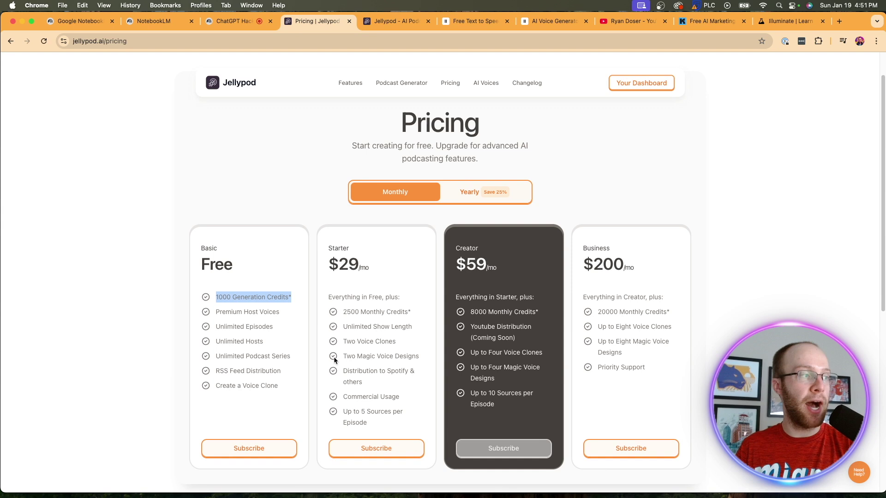
{"action": "left_click", "coordinate": [279, 358]}
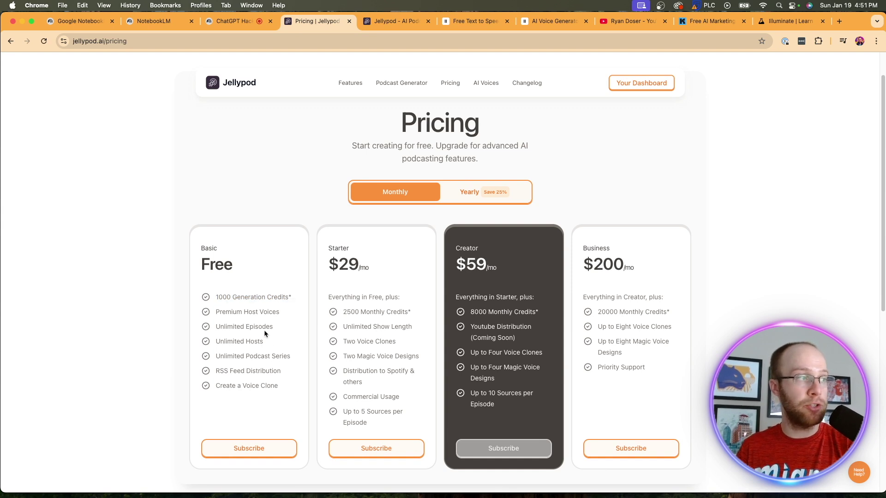
{"action": "left_click_drag", "start_coordinate": [280, 312], "coordinate": [259, 312]}
{"action": "left_click", "coordinate": [262, 361]}
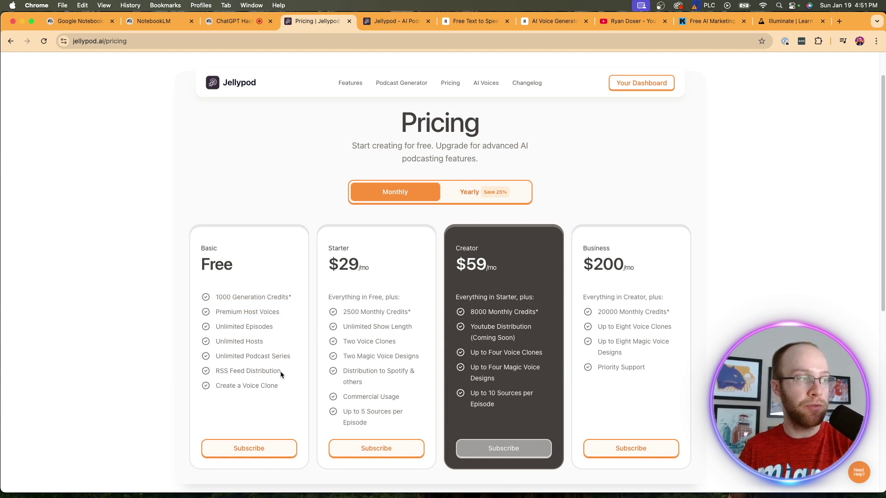
{"action": "left_click_drag", "start_coordinate": [280, 374], "coordinate": [227, 370]}
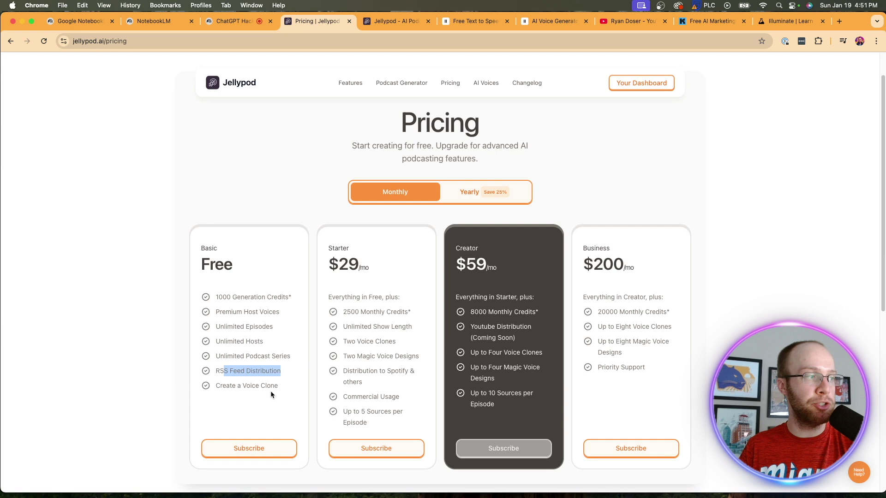
{"action": "left_click_drag", "start_coordinate": [279, 387], "coordinate": [216, 387]}
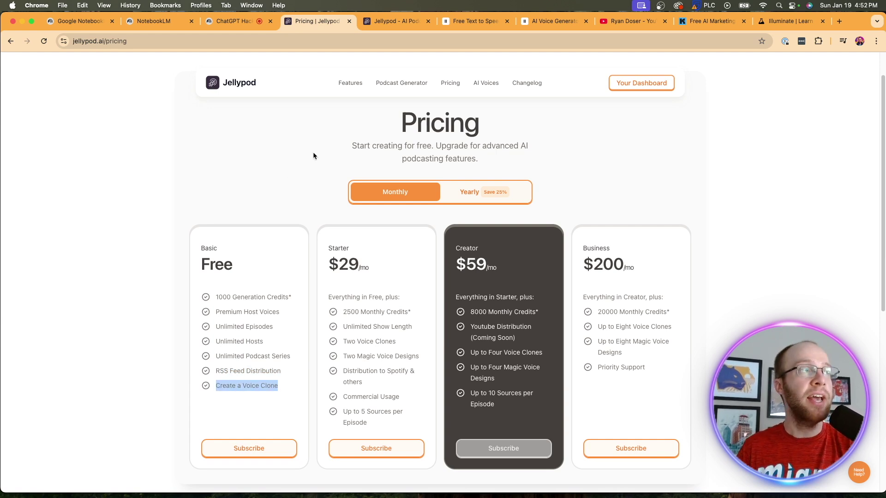
Play and pause the voice-clone host's sample audio, then return to My Hosts
{"action": "left_click", "coordinate": [389, 21]}
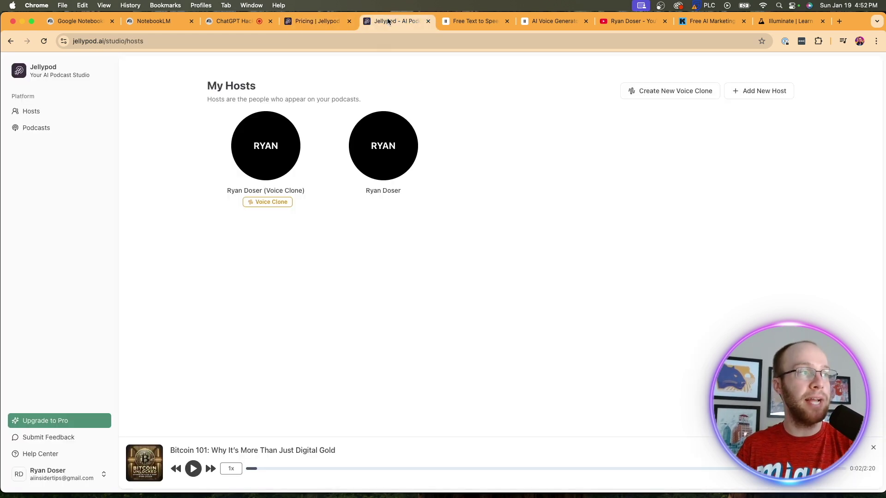
{"action": "left_click", "coordinate": [286, 148]}
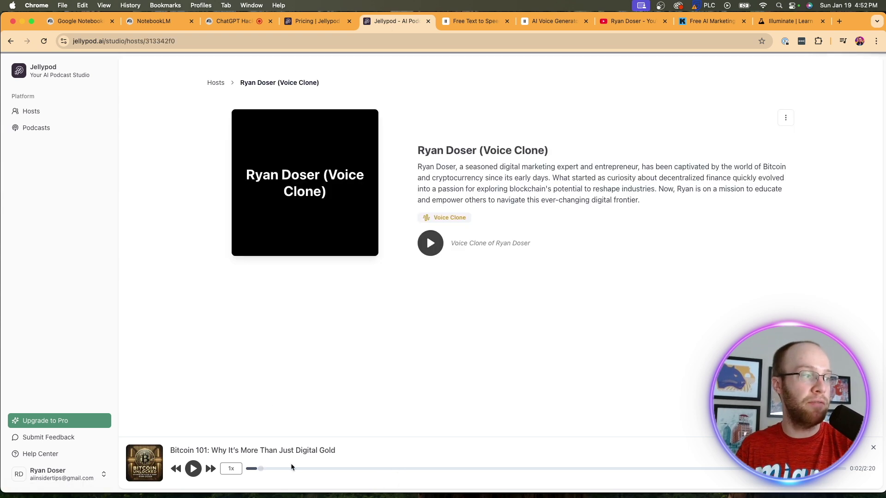
{"action": "left_click", "coordinate": [431, 244]}
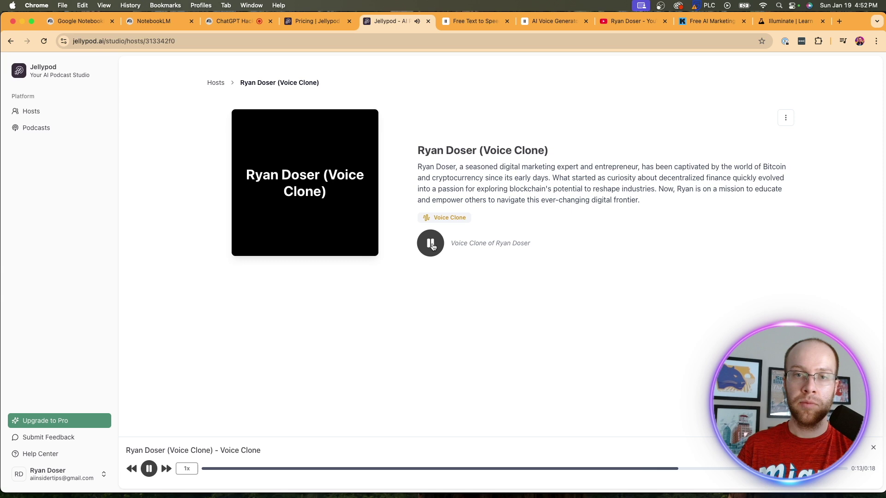
{"action": "left_click", "coordinate": [433, 246]}
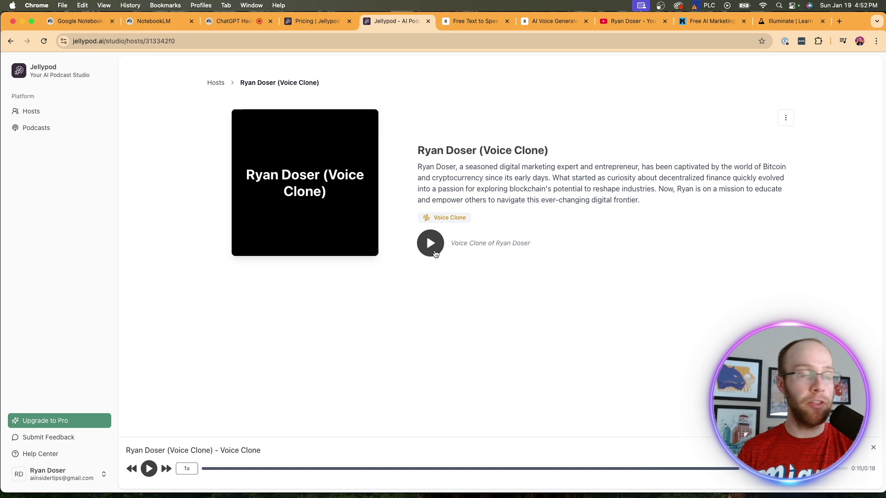
{"action": "left_click", "coordinate": [40, 117]}
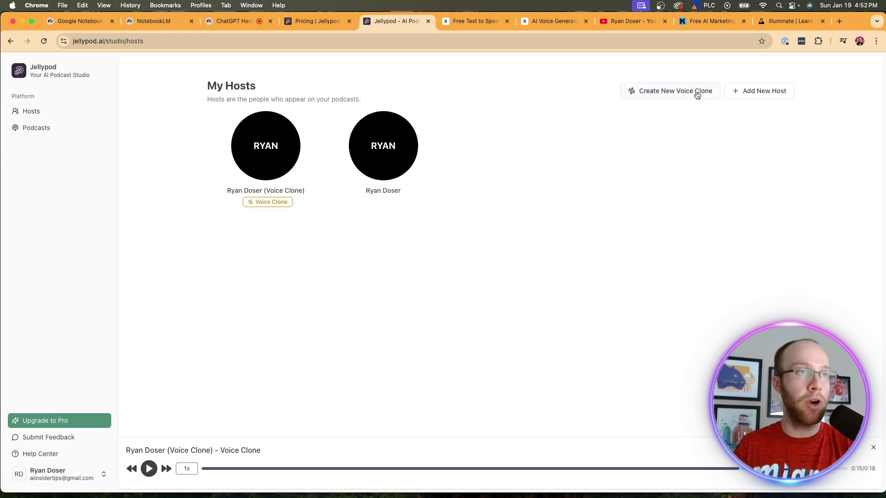
Open the Bitcoin Unlocked podcast and review its description and 7 episodes
{"action": "left_click", "coordinate": [59, 130]}
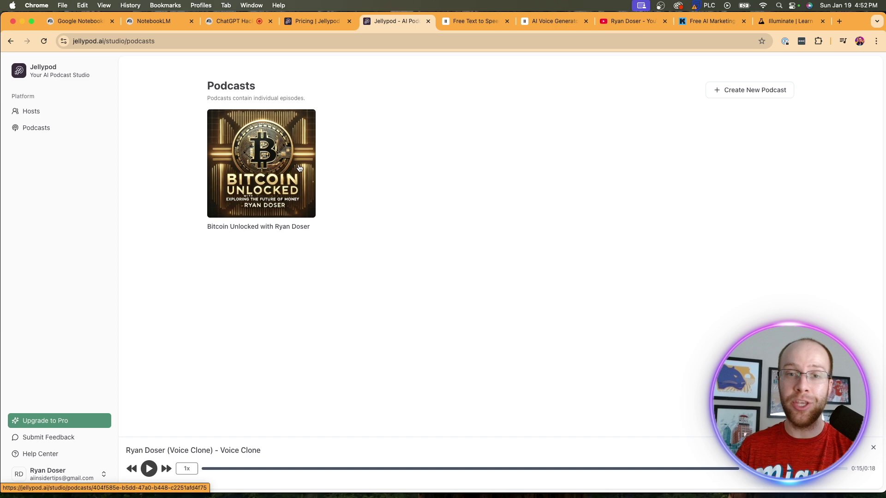
{"action": "left_click", "coordinate": [262, 174]}
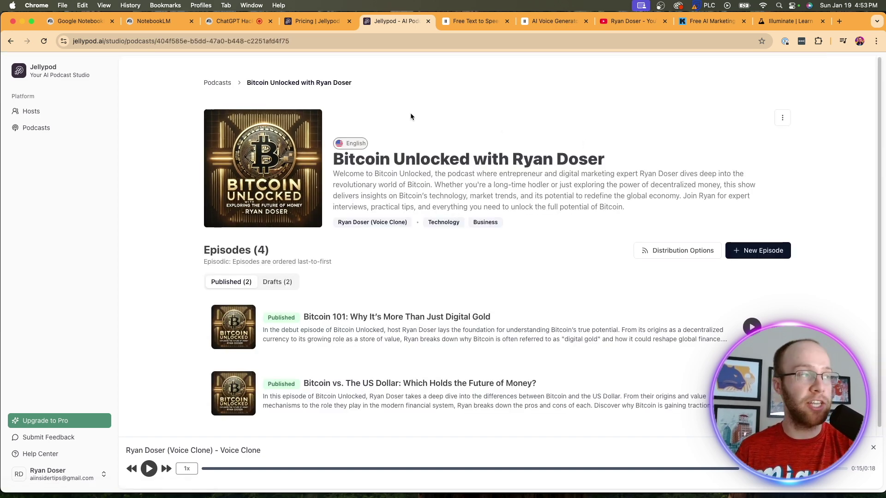
{"action": "left_click_drag", "start_coordinate": [621, 165], "coordinate": [425, 166]}
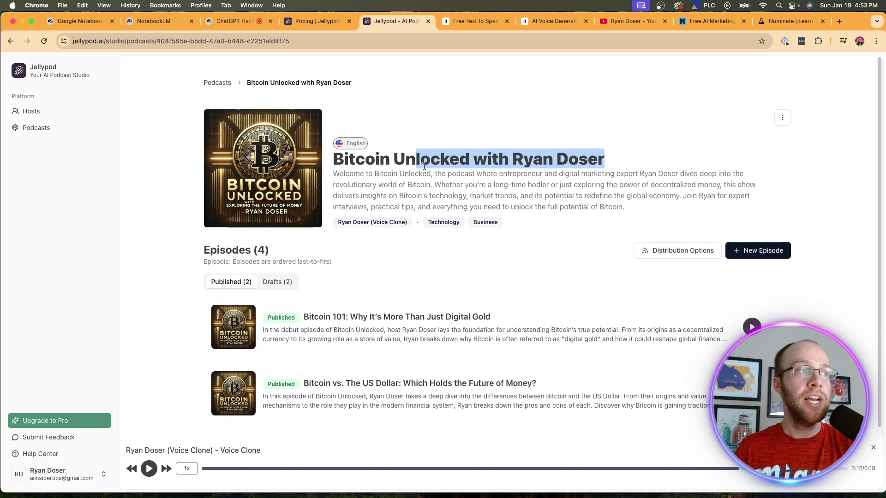
{"action": "left_click_drag", "start_coordinate": [573, 195], "coordinate": [625, 208]}
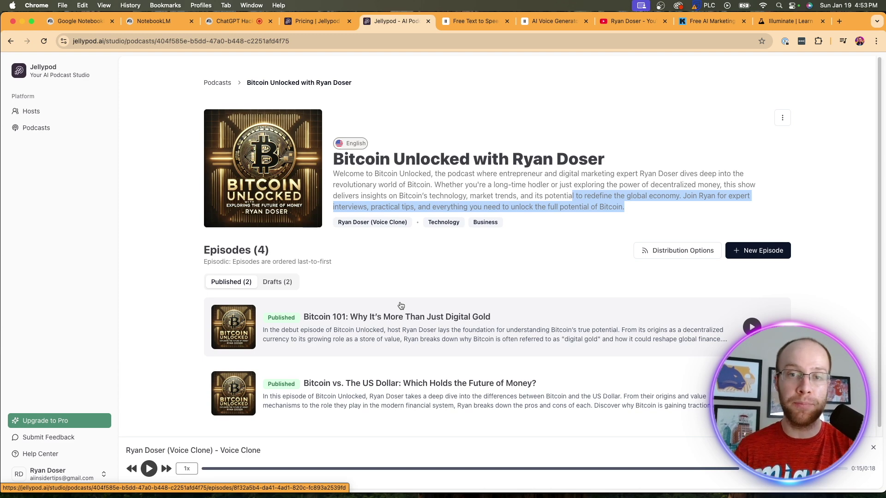
{"action": "scroll", "coordinate": [369, 323], "scroll_direction": "down", "scroll_amount": 1}
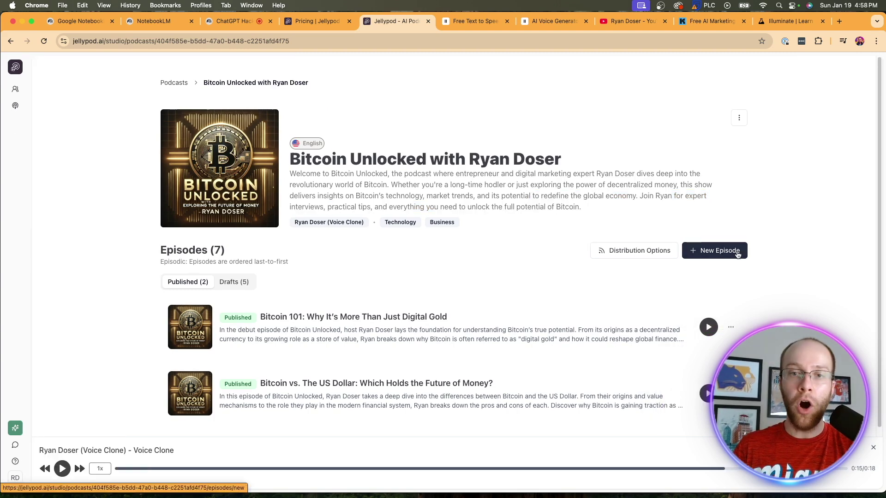
Create a new Bitcoin Unlocked episode from a blank outline holding two empty chapters
{"action": "left_click", "coordinate": [737, 255]}
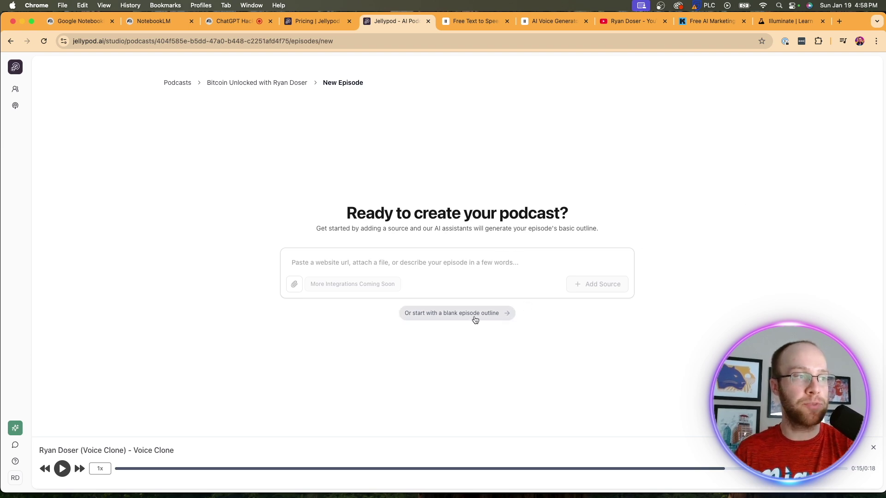
{"action": "left_click", "coordinate": [459, 315]}
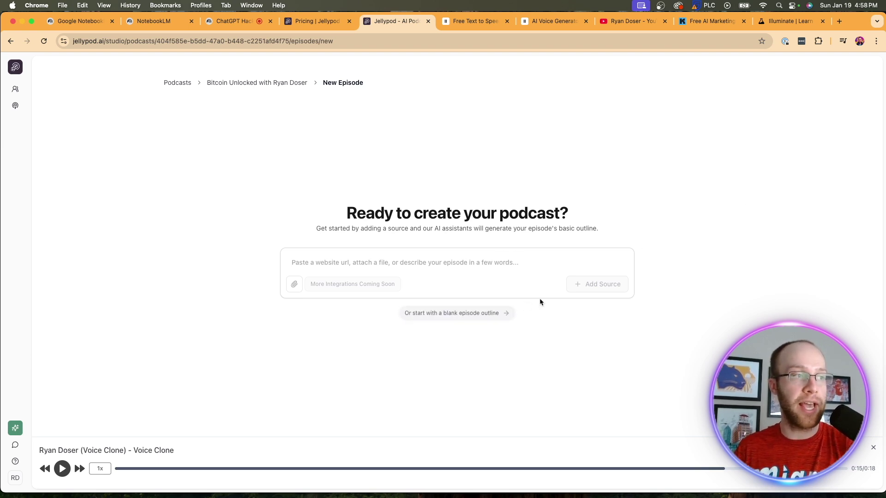
{"action": "left_click", "coordinate": [717, 170]}
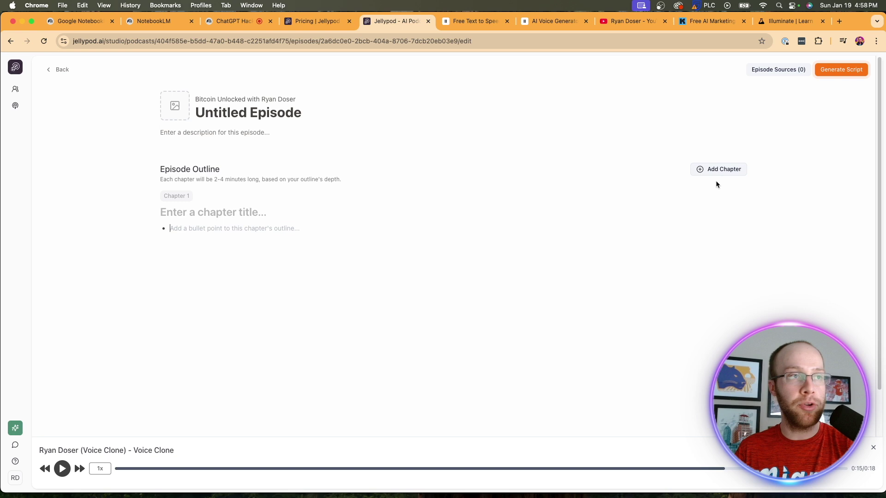
{"action": "left_click", "coordinate": [718, 170]}
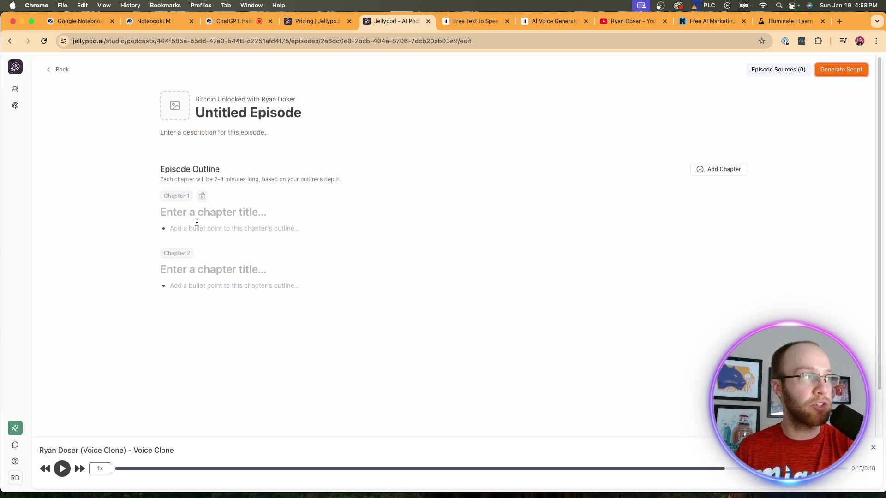
Return to the Bitcoin Unlocked podcast and copy its RSS feed URL from Distribution Options
{"action": "left_click", "coordinate": [60, 69]}
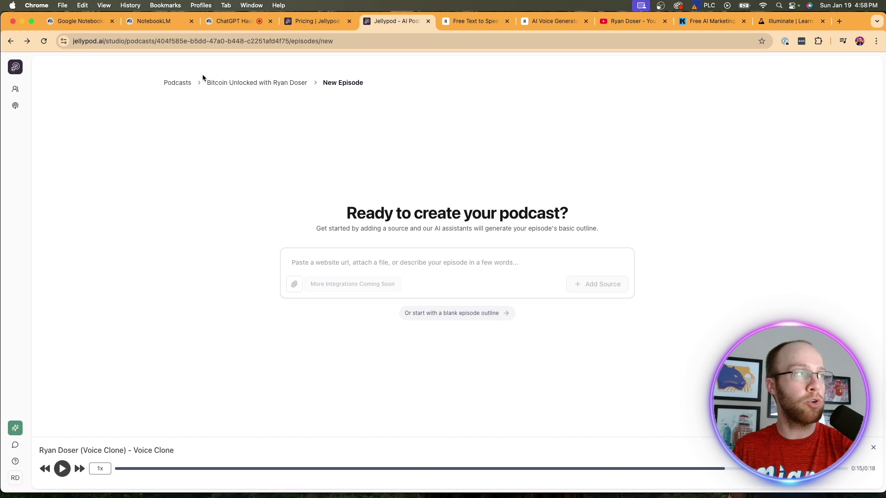
{"action": "left_click", "coordinate": [230, 84]}
{"action": "left_click", "coordinate": [634, 252]}
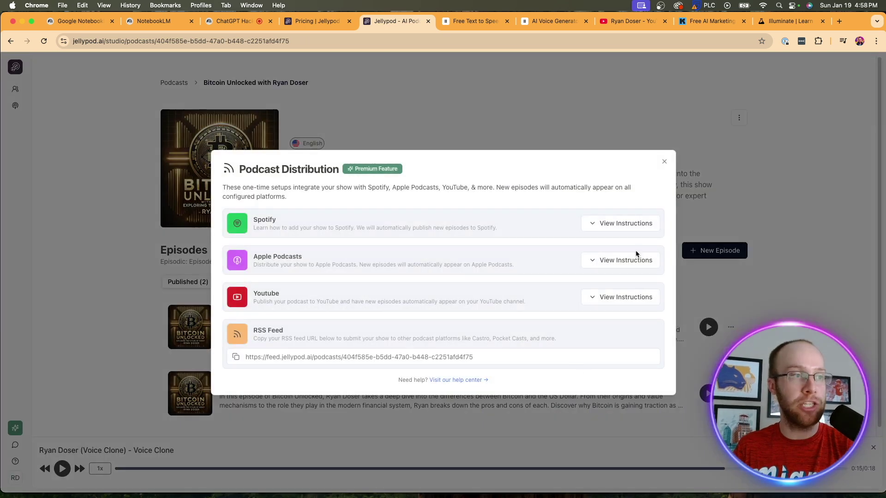
{"action": "left_click", "coordinate": [236, 358]}
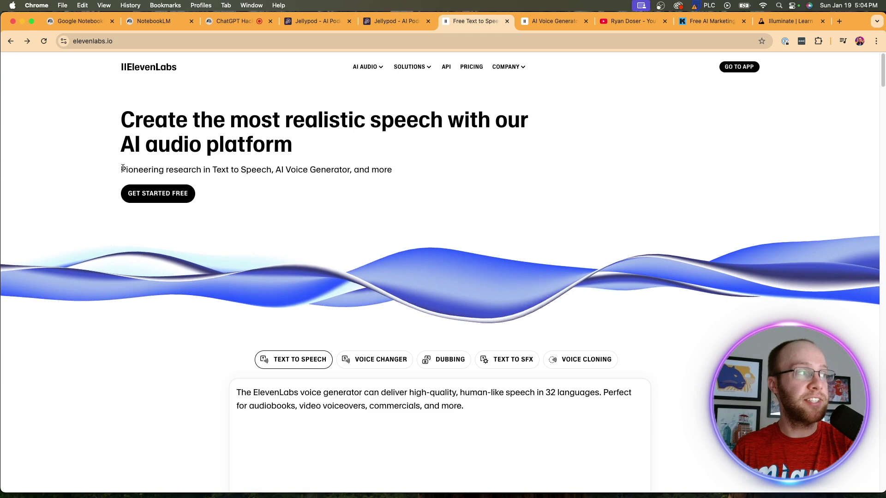
Open the ElevenLabs pricing plans and scroll to the Professional voice cloning feature
{"action": "left_click_drag", "start_coordinate": [121, 169], "coordinate": [419, 172]}
{"action": "left_click", "coordinate": [419, 172]}
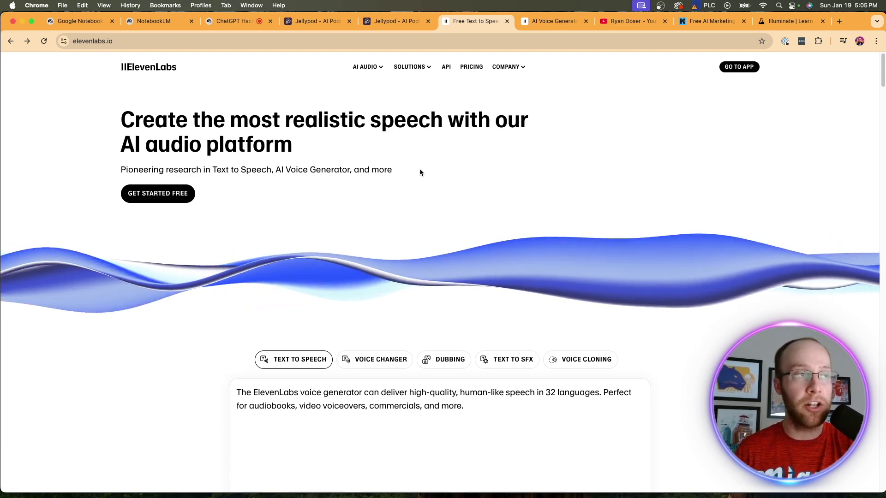
{"action": "left_click", "coordinate": [471, 67]}
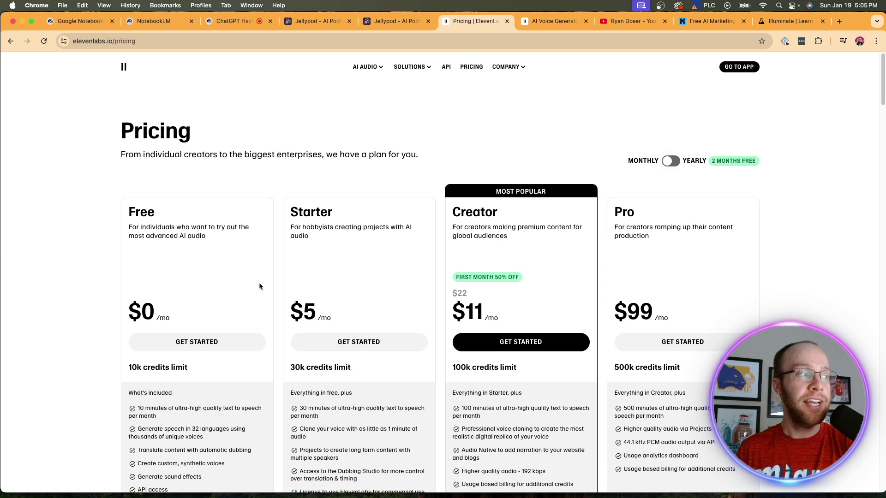
{"action": "scroll", "coordinate": [277, 263], "scroll_direction": "down", "scroll_amount": 1}
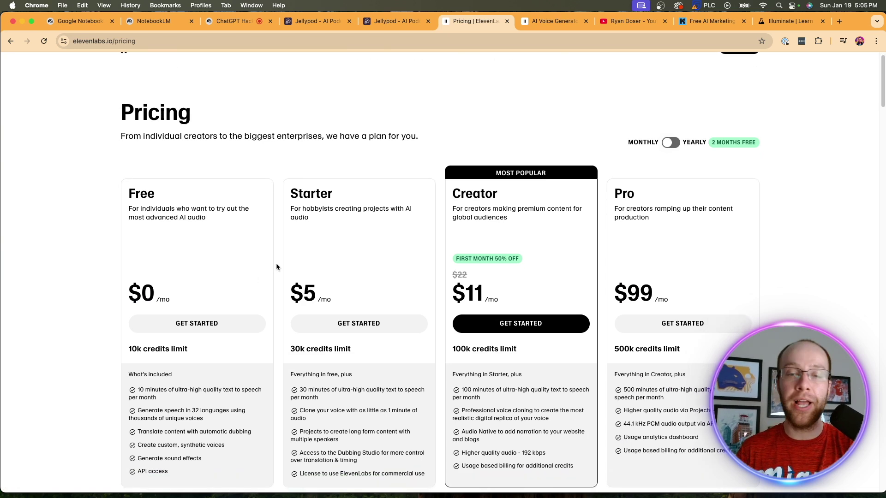
{"action": "scroll", "coordinate": [281, 267], "scroll_direction": "down", "scroll_amount": 2}
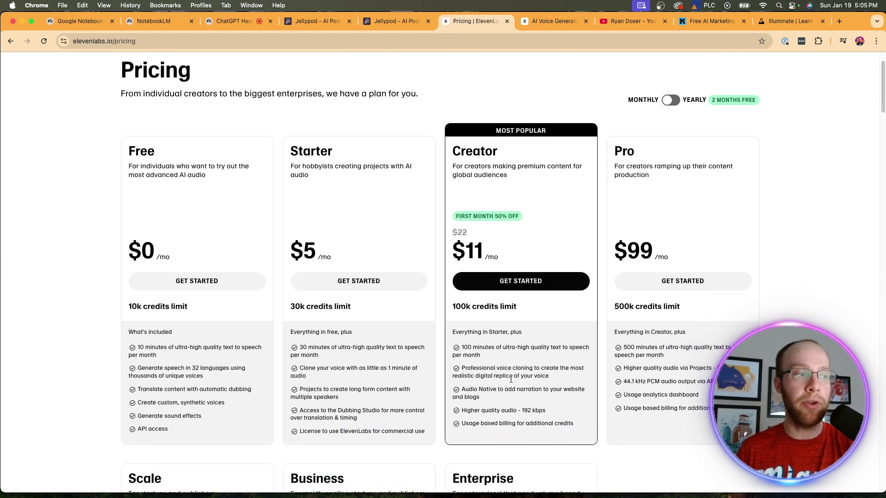
{"action": "left_click_drag", "start_coordinate": [461, 368], "coordinate": [531, 369]}
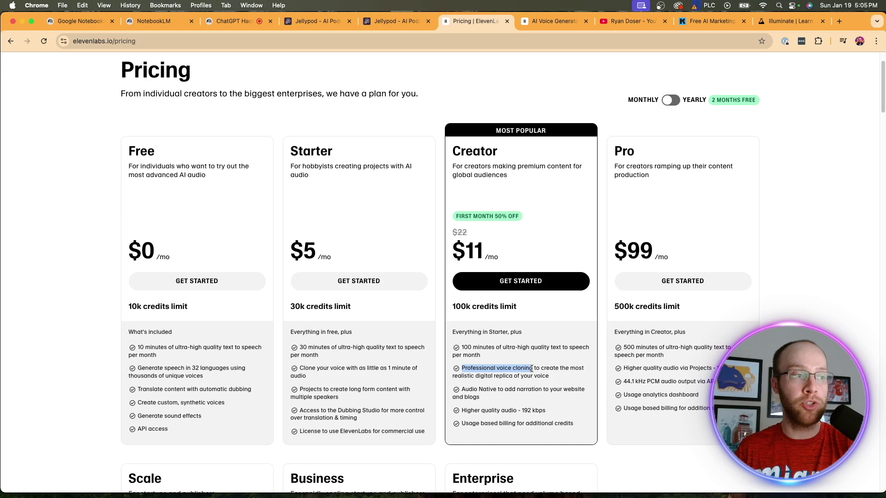
{"action": "left_click", "coordinate": [509, 350]}
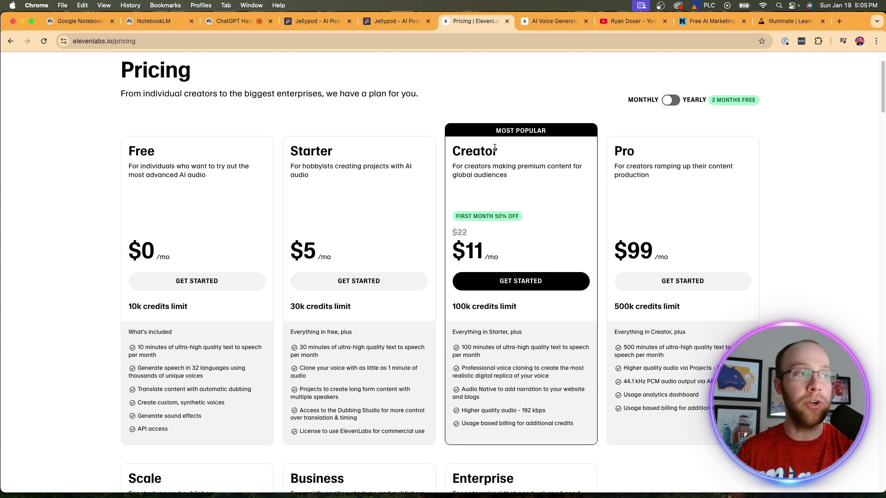
Highlight the Creator plan's name and $11 price (down from $22), then go to Voices
{"action": "left_click_drag", "start_coordinate": [507, 152], "coordinate": [454, 151]}
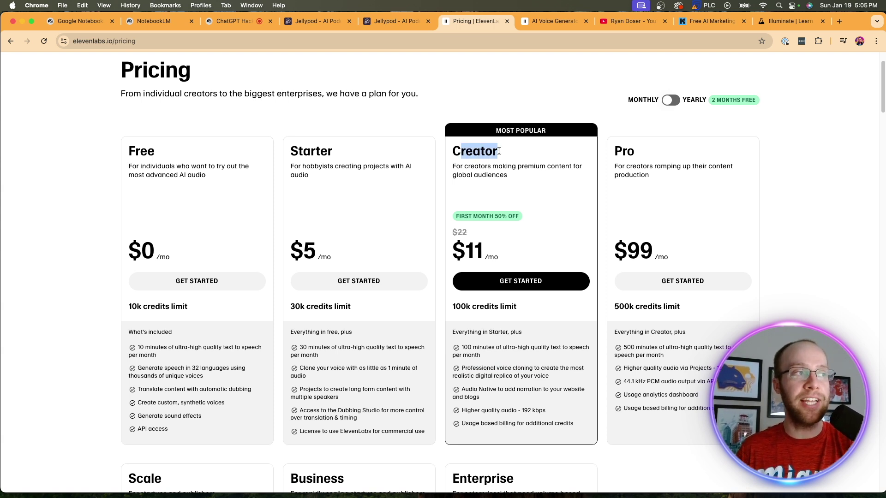
{"action": "left_click", "coordinate": [532, 158]}
{"action": "left_click_drag", "start_coordinate": [517, 249], "coordinate": [468, 254]}
{"action": "left_click", "coordinate": [545, 261]}
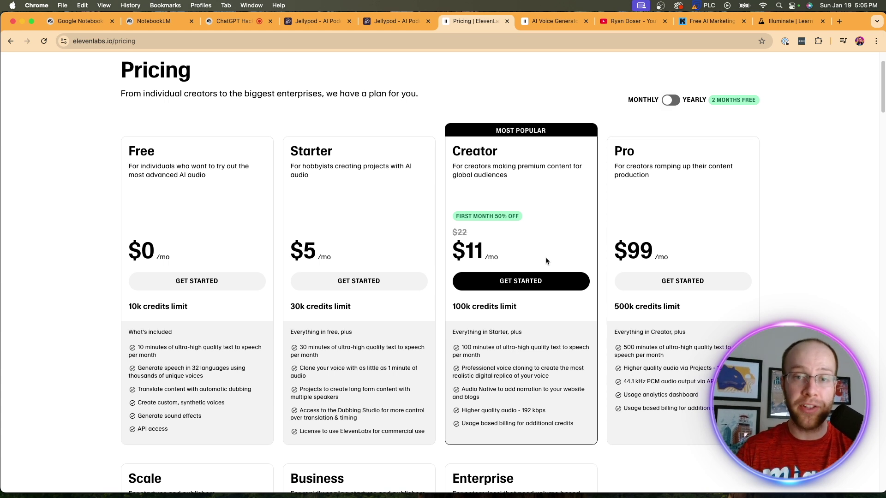
{"action": "left_click_drag", "start_coordinate": [504, 255], "coordinate": [454, 257]}
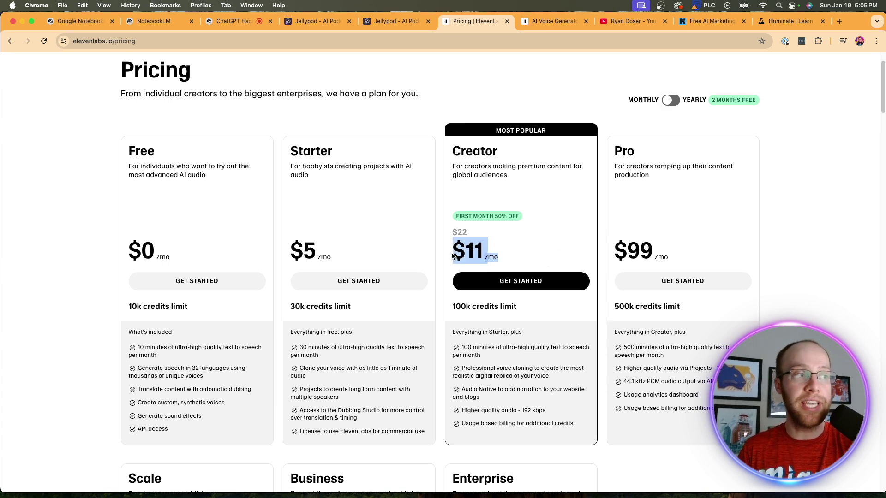
{"action": "left_click", "coordinate": [531, 253]}
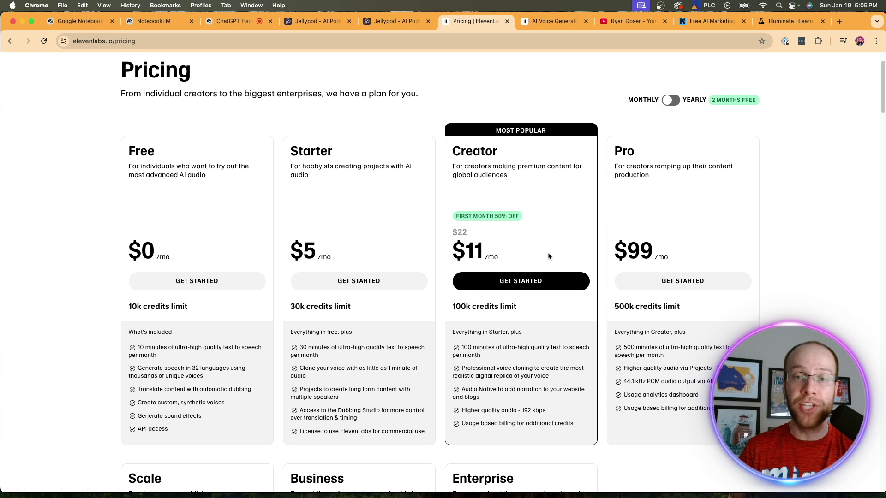
{"action": "left_click", "coordinate": [511, 237]}
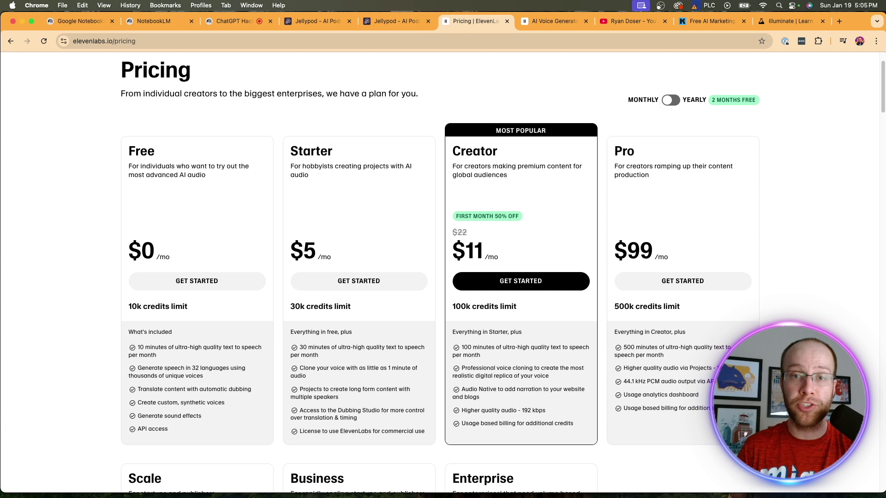
{"action": "key", "text": "ctrl+Tab"}
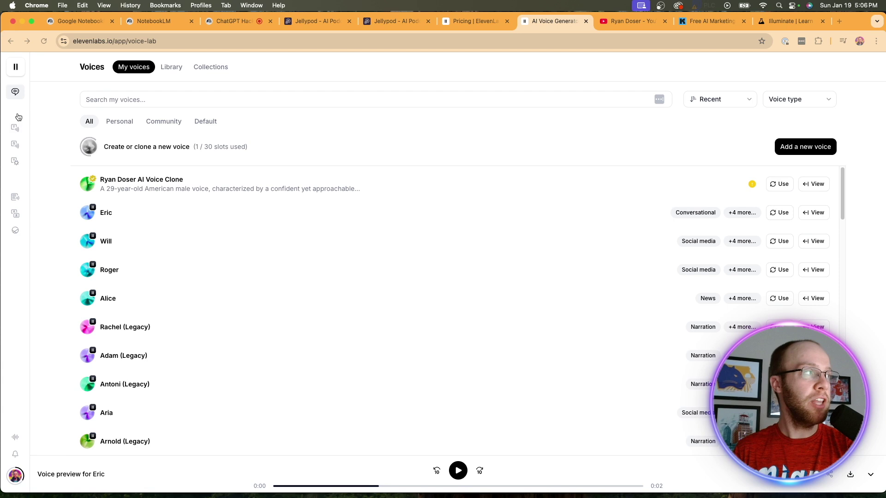
Play, then stop, the 0:04 preview of the personal AI Voice Clone in My voices
{"action": "mouse_move", "coordinate": [26, 90]}
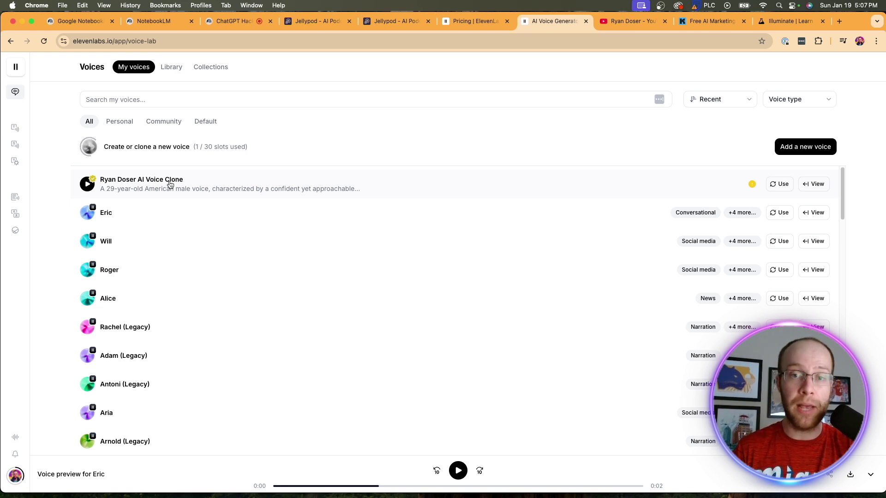
{"action": "left_click", "coordinate": [89, 185]}
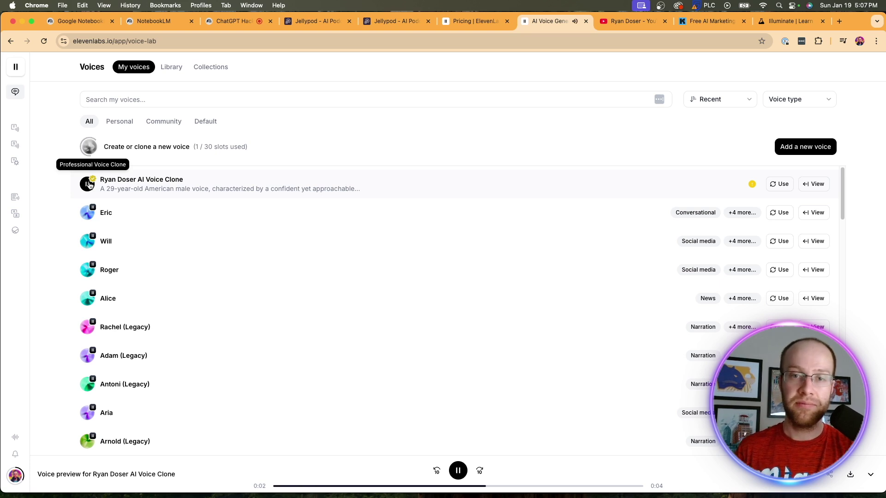
{"action": "left_click", "coordinate": [89, 184]}
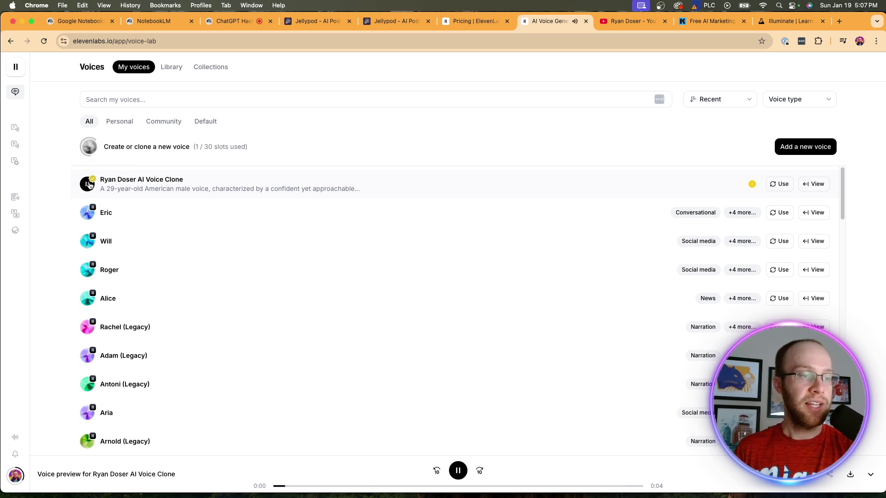
{"action": "left_click", "coordinate": [89, 185]}
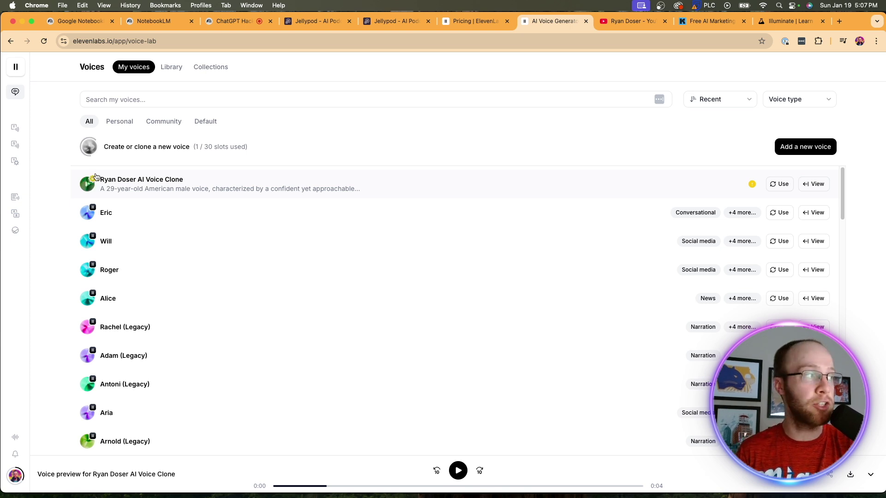
Go to the Projects page of five projects and glance at the GenFM Create a podcast dialog
{"action": "mouse_move", "coordinate": [21, 180]}
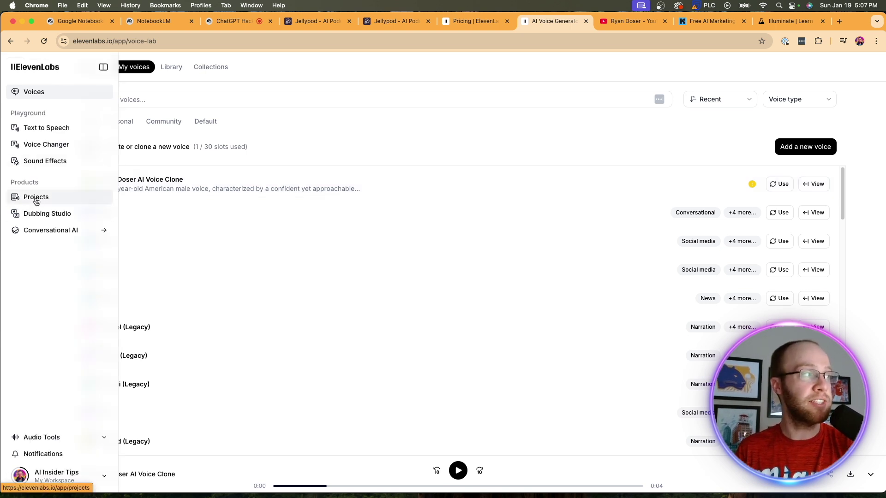
{"action": "left_click", "coordinate": [34, 196]}
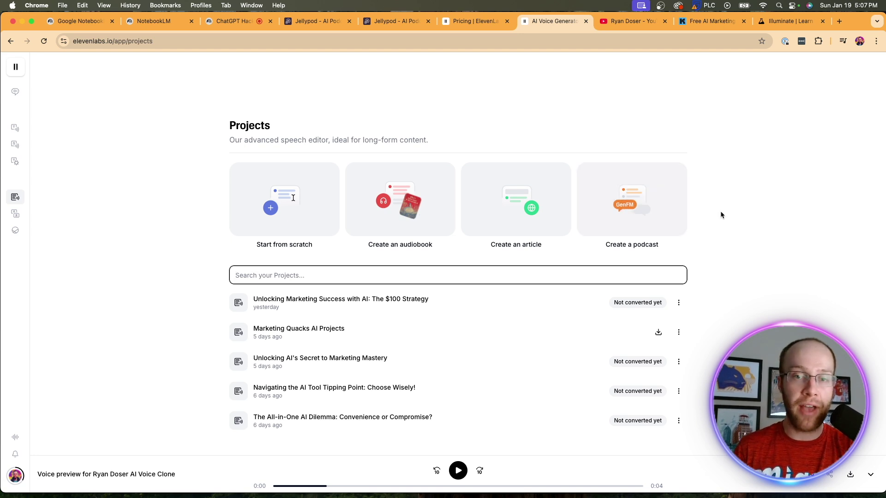
{"action": "left_click", "coordinate": [641, 209]}
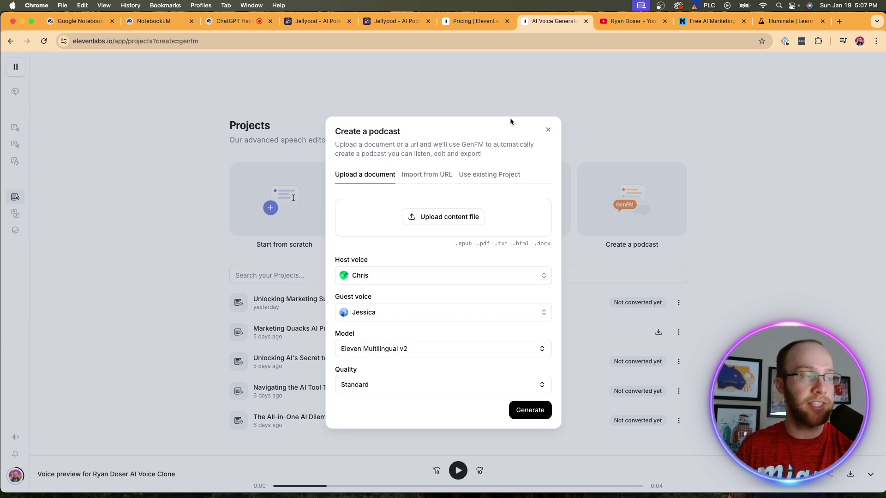
{"action": "left_click", "coordinate": [549, 131]}
{"action": "mouse_move", "coordinate": [46, 199]}
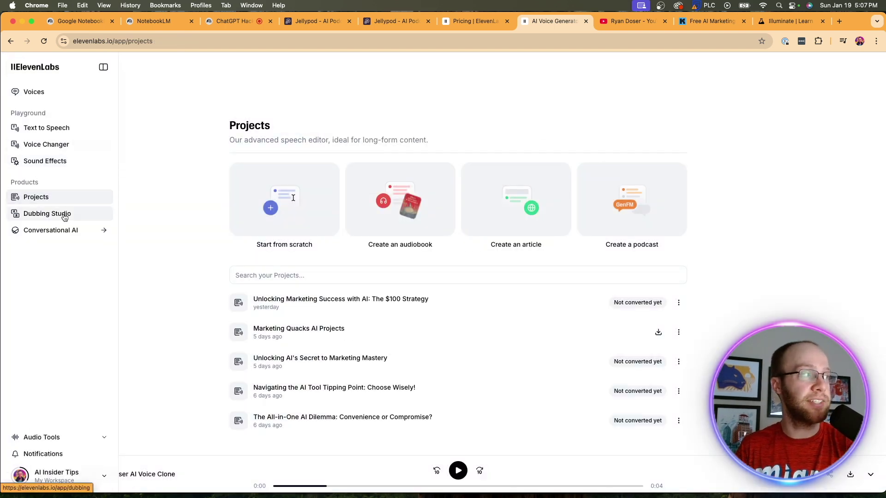
Open the Marketing Quacks AI Projects podcast and look through its three-chapter script
{"action": "left_click", "coordinate": [303, 330]}
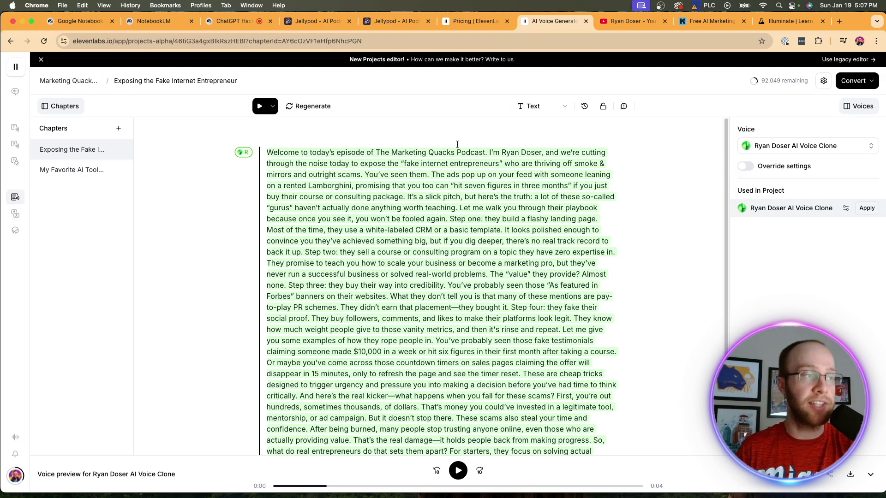
{"action": "scroll", "coordinate": [509, 213], "scroll_direction": "down", "scroll_amount": 5}
{"action": "scroll", "coordinate": [511, 212], "scroll_direction": "up", "scroll_amount": 5}
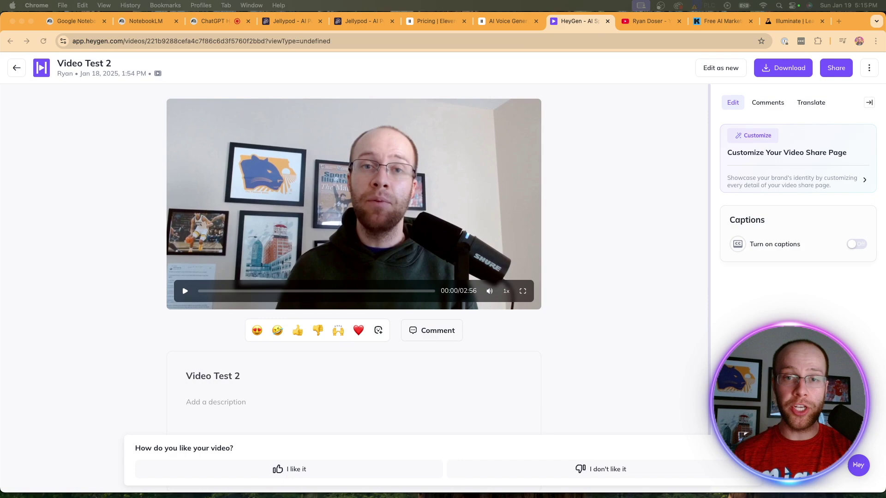
{"action": "left_click", "coordinate": [505, 21]}
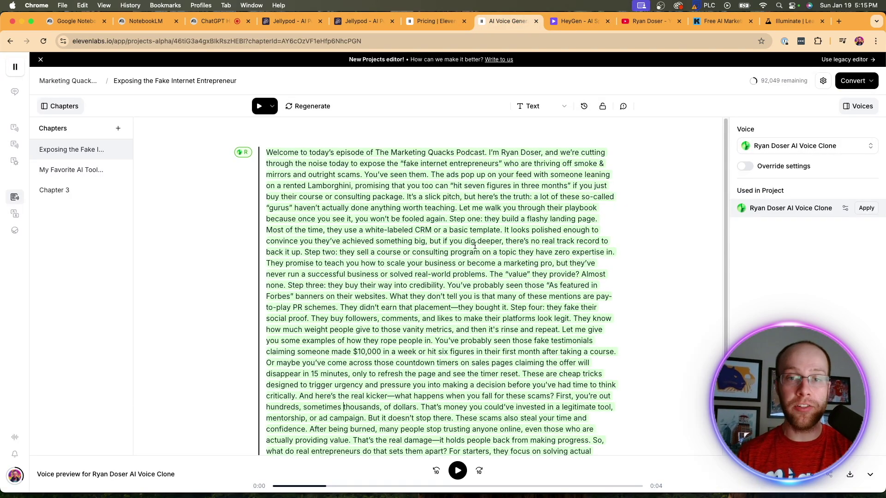
{"action": "scroll", "coordinate": [475, 246], "scroll_direction": "down", "scroll_amount": 5}
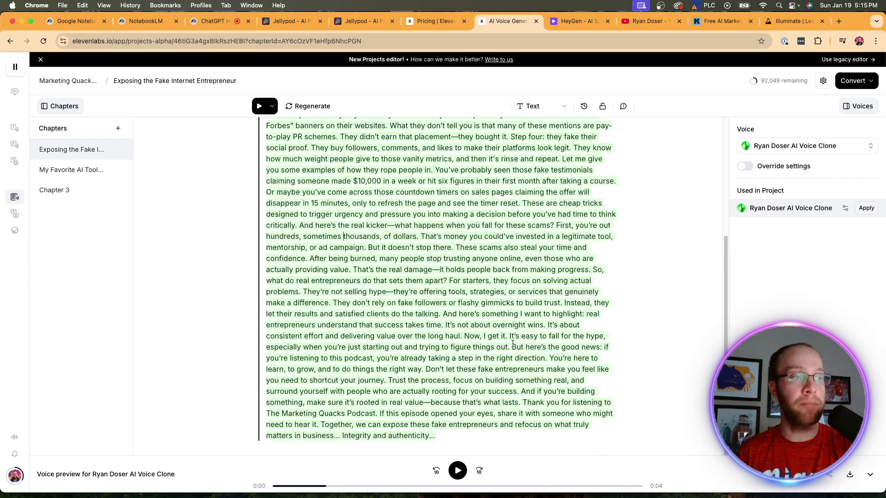
{"action": "left_click_drag", "start_coordinate": [438, 436], "coordinate": [272, 149]}
{"action": "left_click", "coordinate": [330, 183]}
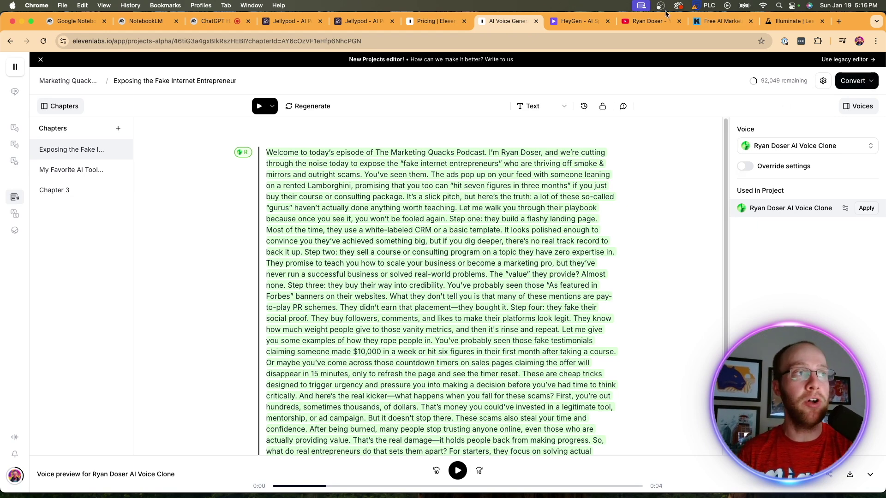
Switch to HeyGen and play, then pause, the Video Test 2 avatar video
{"action": "left_click", "coordinate": [593, 21]}
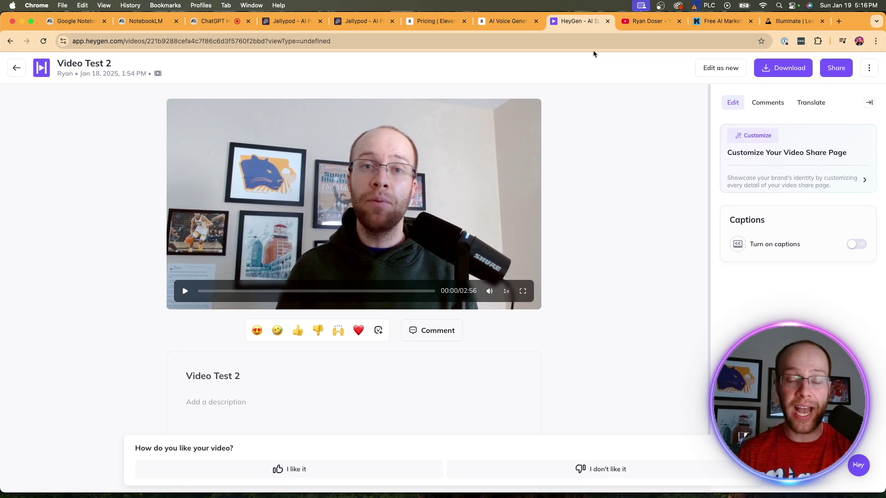
{"action": "left_click", "coordinate": [184, 291]}
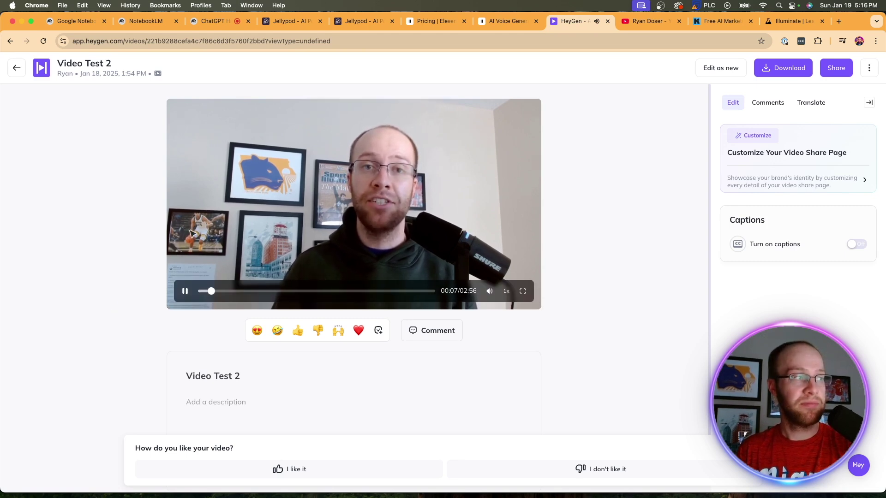
{"action": "left_click", "coordinate": [183, 292]}
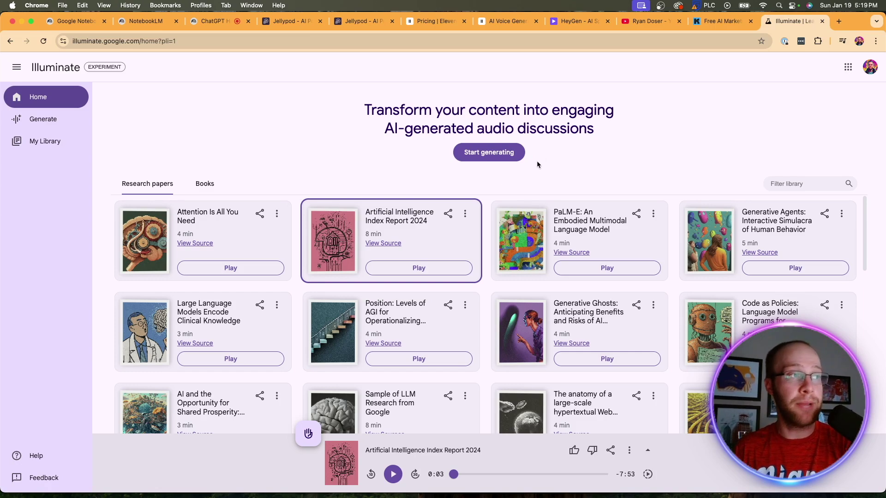
Open Illuminate's page for generating a new conversation
{"action": "left_click_drag", "start_coordinate": [580, 140], "coordinate": [418, 129]}
{"action": "left_click", "coordinate": [598, 156]}
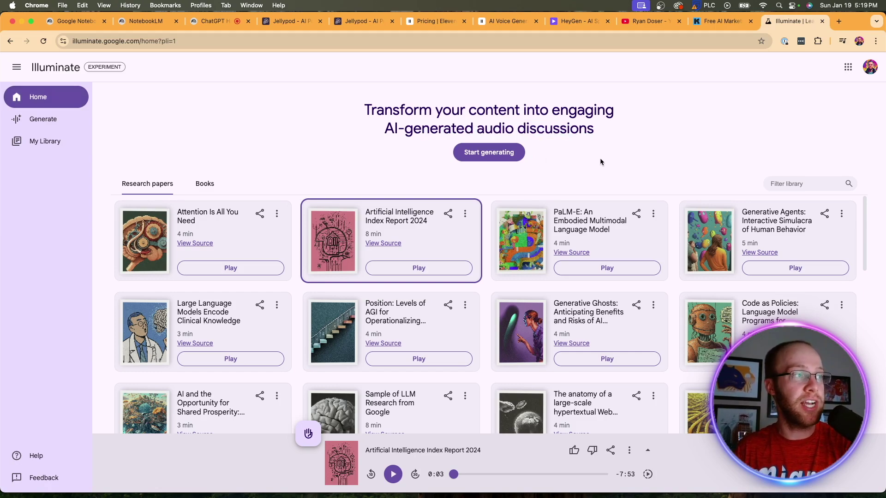
{"action": "scroll", "coordinate": [561, 257], "scroll_direction": "down", "scroll_amount": 10}
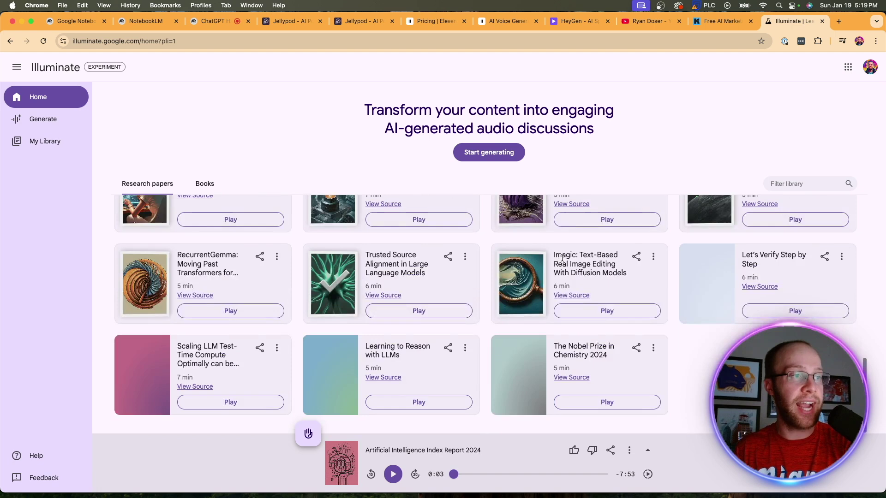
{"action": "scroll", "coordinate": [561, 258], "scroll_direction": "up", "scroll_amount": 10}
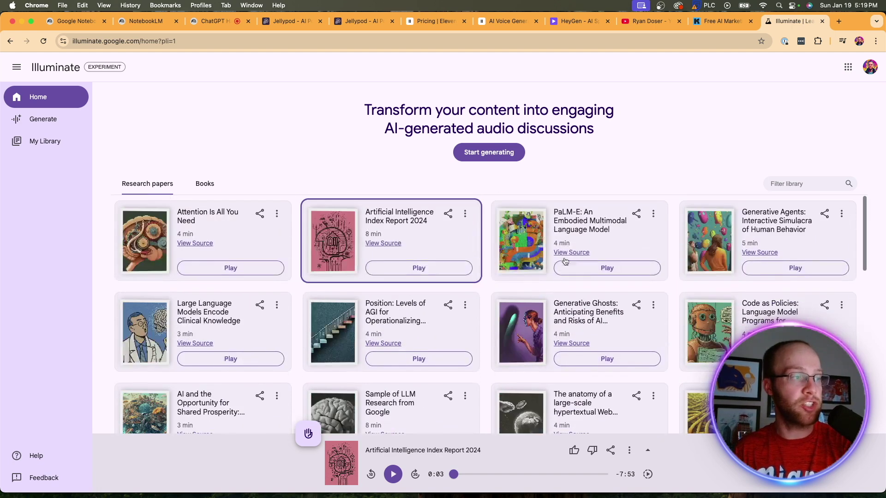
{"action": "left_click", "coordinate": [46, 120]}
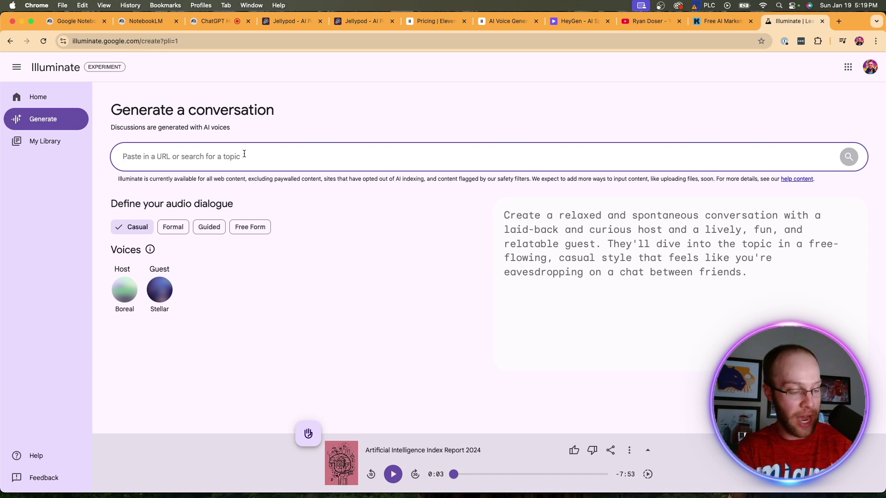
Search for "Chatgpt" papers and tick the first result, the AI-conference case study
{"action": "type", "text": "xi"}
{"action": "key", "text": "BackSpace"}
{"action": "key", "text": "BackSpace"}
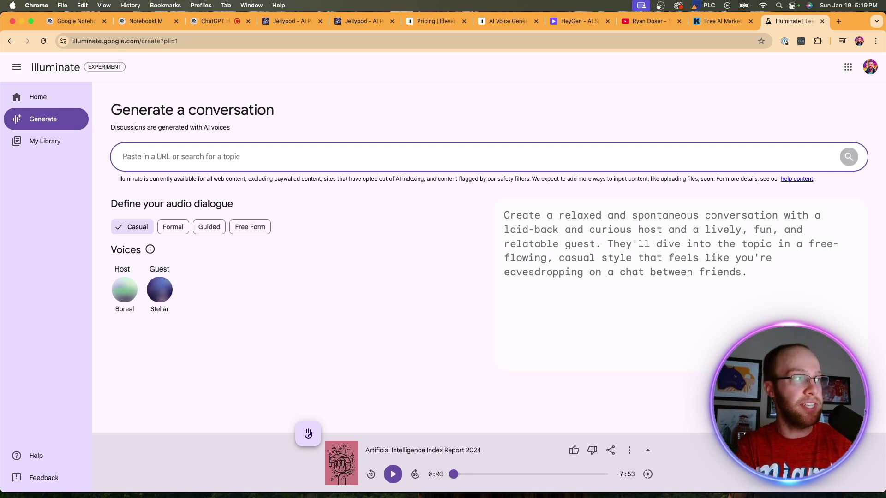
{"action": "type", "text": "Cel"}
{"action": "key", "text": "BackSpace"}
{"action": "key", "text": "BackSpace"}
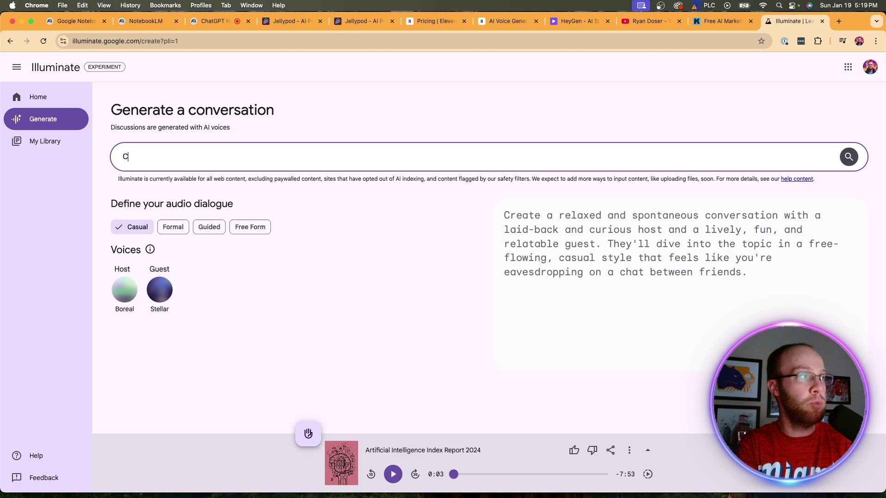
{"action": "type", "text": "hatgpt"}
{"action": "key", "text": "Return"}
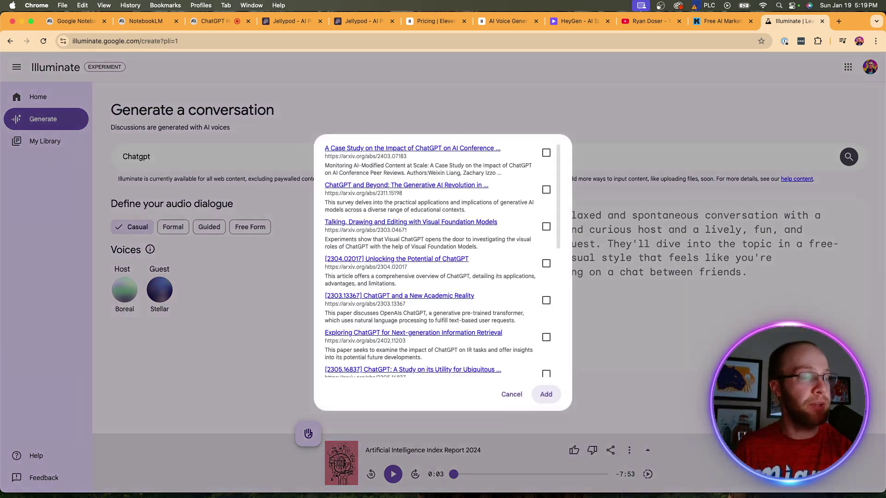
{"action": "scroll", "coordinate": [469, 192], "scroll_direction": "down", "scroll_amount": 5}
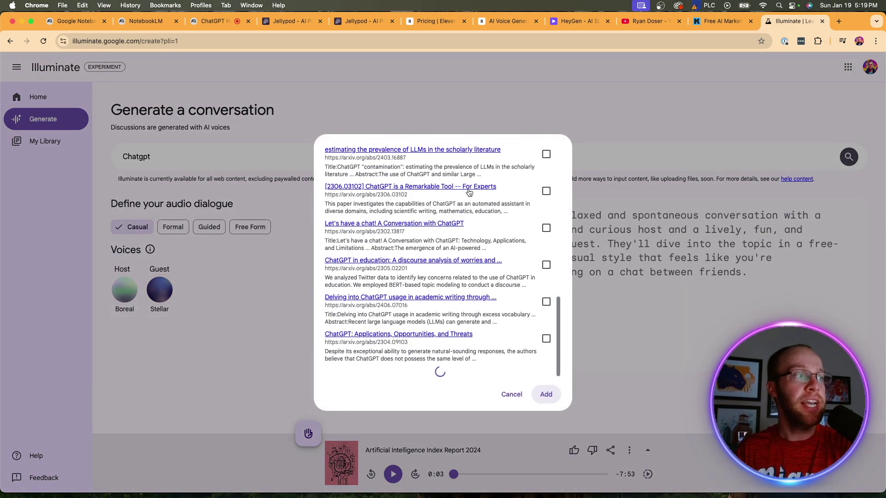
{"action": "scroll", "coordinate": [468, 192], "scroll_direction": "down", "scroll_amount": 10}
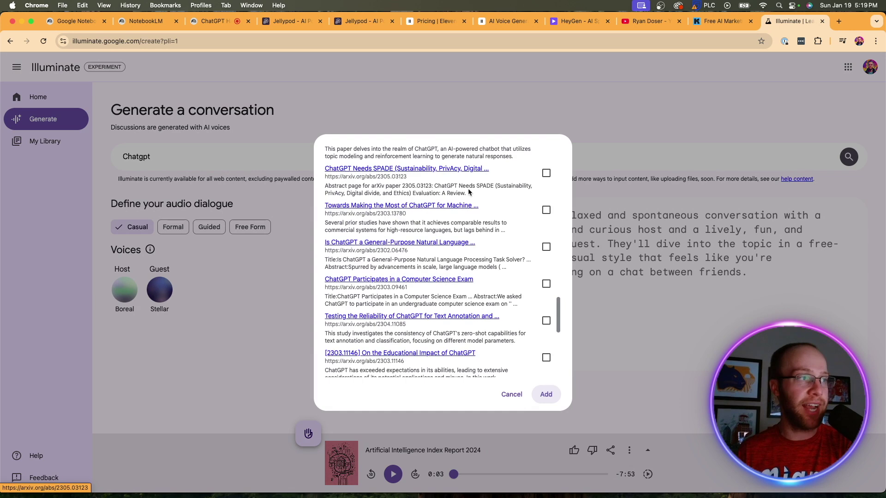
{"action": "scroll", "coordinate": [468, 192], "scroll_direction": "up", "scroll_amount": 15}
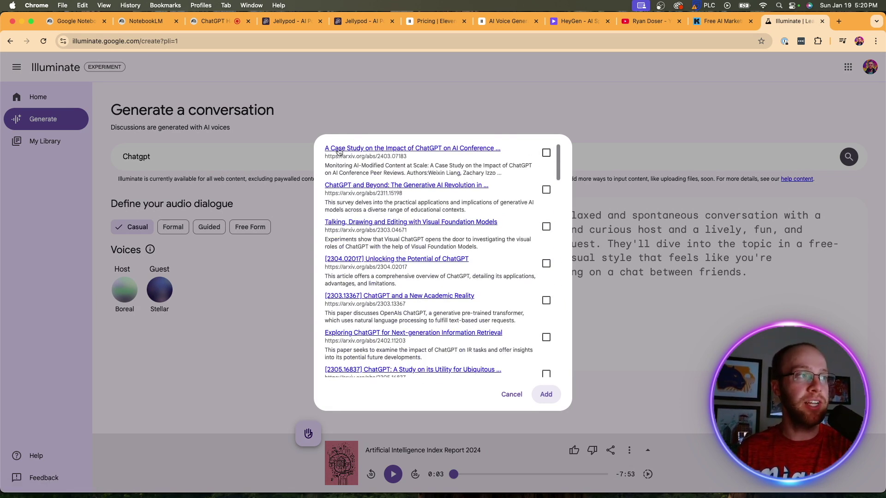
{"action": "left_click", "coordinate": [547, 153]}
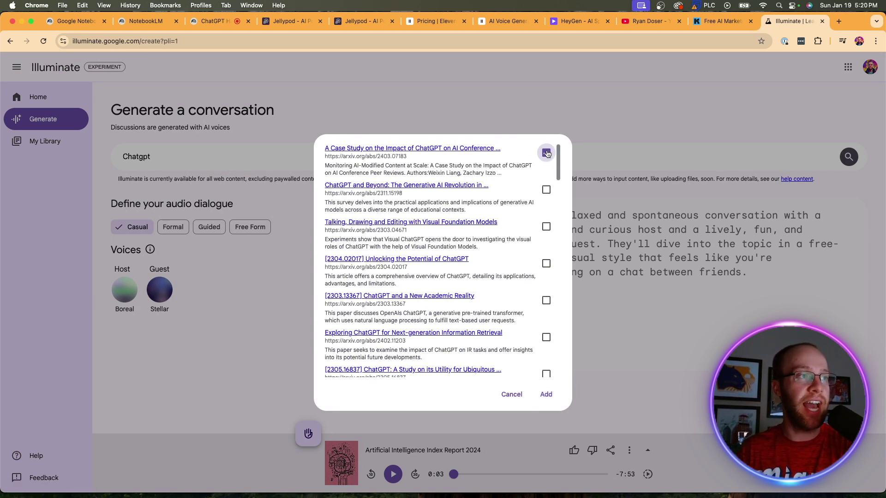
Add the ChatGPT case study, try the Formal, Guided and Free Form styles, and generate a Casual conversation
{"action": "left_click", "coordinate": [546, 395]}
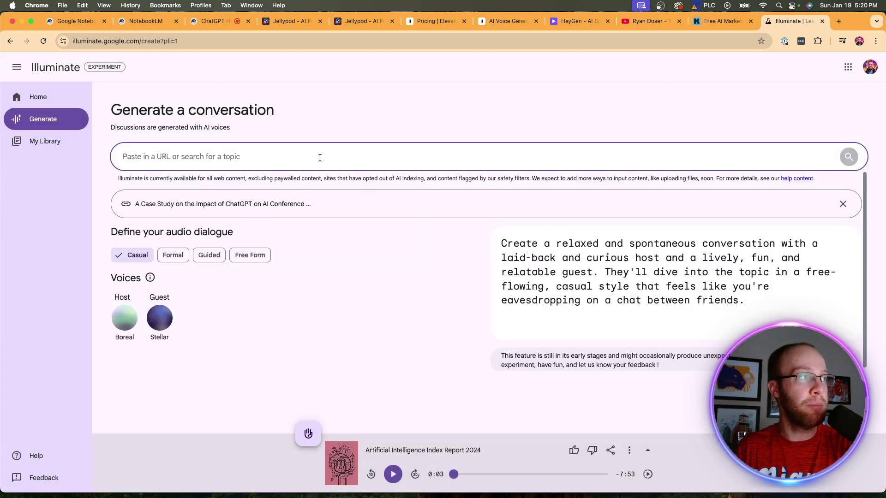
{"action": "left_click_drag", "start_coordinate": [203, 241], "coordinate": [187, 258]}
{"action": "left_click", "coordinate": [187, 257]}
{"action": "left_click", "coordinate": [205, 256]}
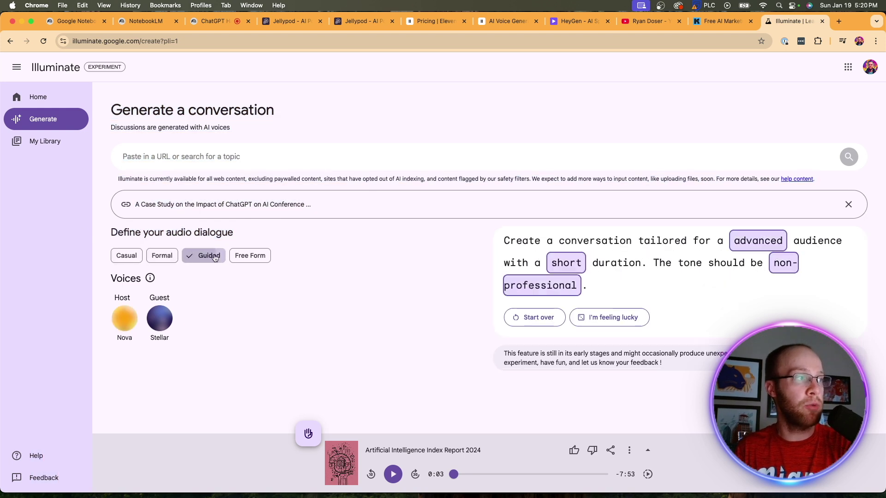
{"action": "left_click", "coordinate": [256, 258]}
{"action": "scroll", "coordinate": [266, 256], "scroll_direction": "down", "scroll_amount": 2}
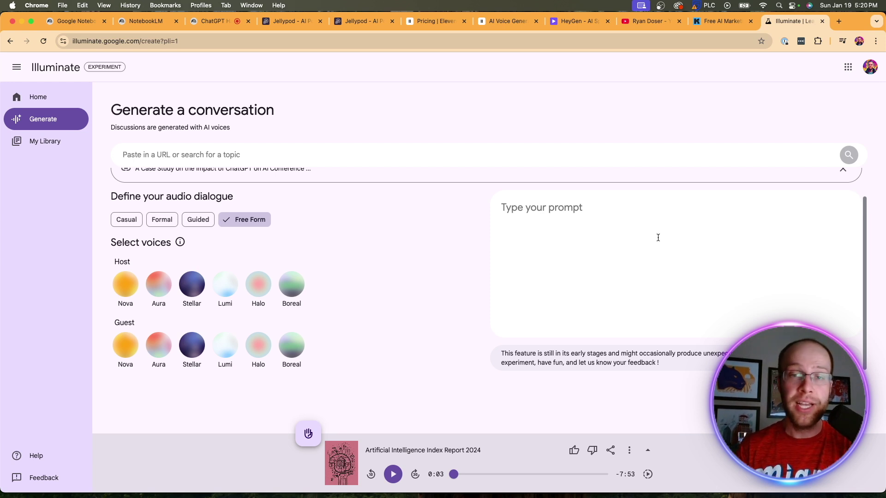
{"action": "left_click", "coordinate": [127, 219]}
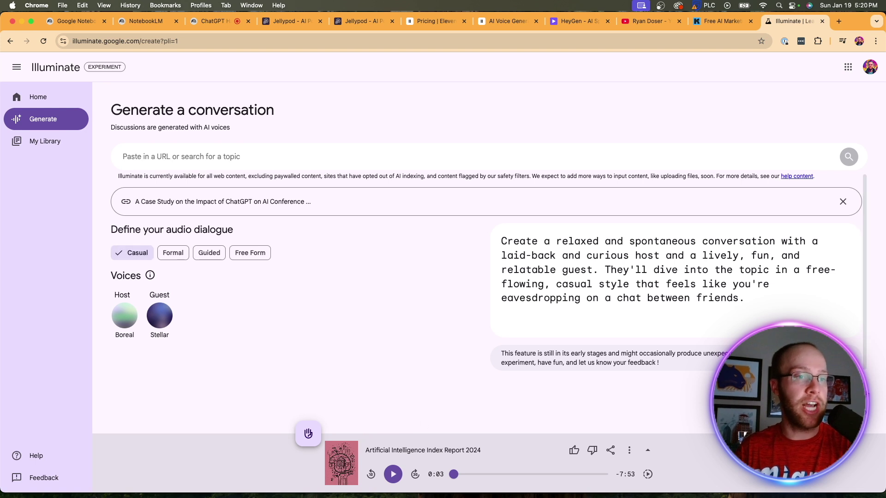
{"action": "left_click", "coordinate": [831, 388]}
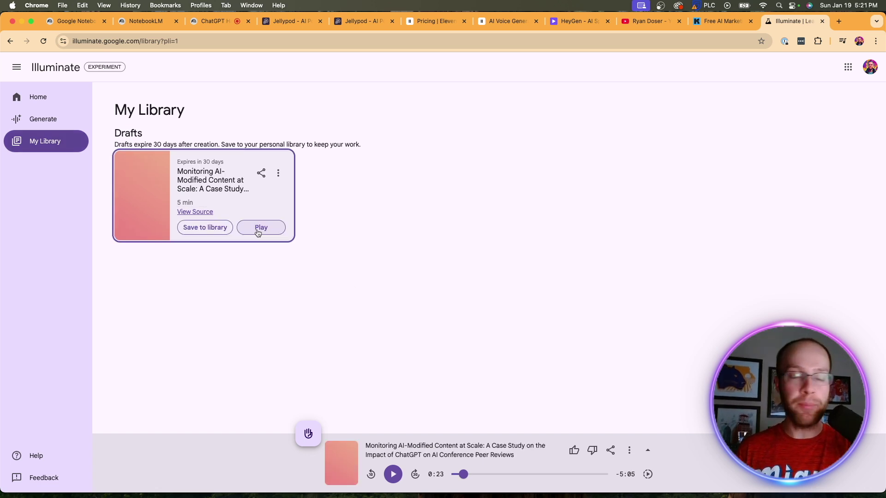
Play the peer-review conversation, pause it at 0:30, read the transcript, then return Home
{"action": "left_click", "coordinate": [259, 229]}
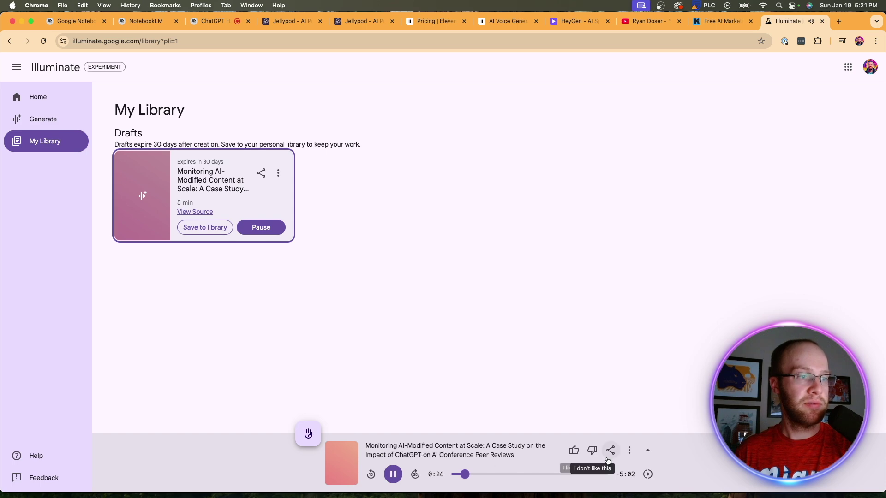
{"action": "left_click", "coordinate": [647, 450]}
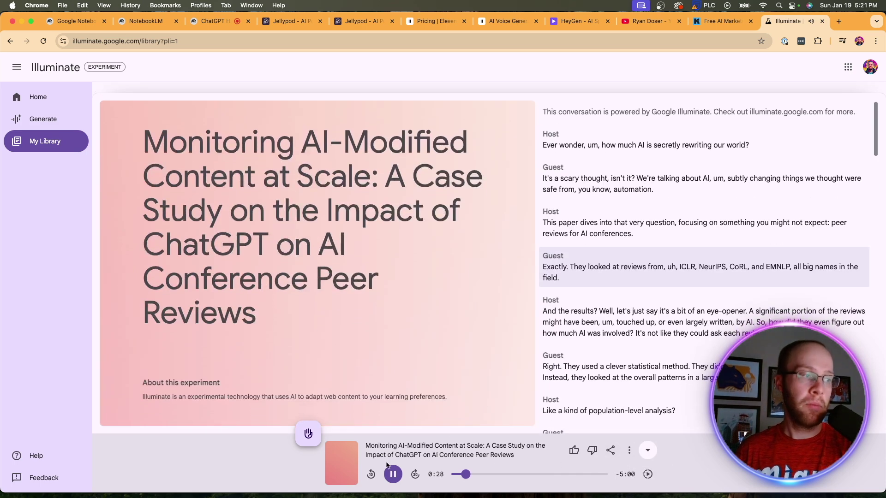
{"action": "left_click", "coordinate": [393, 474]}
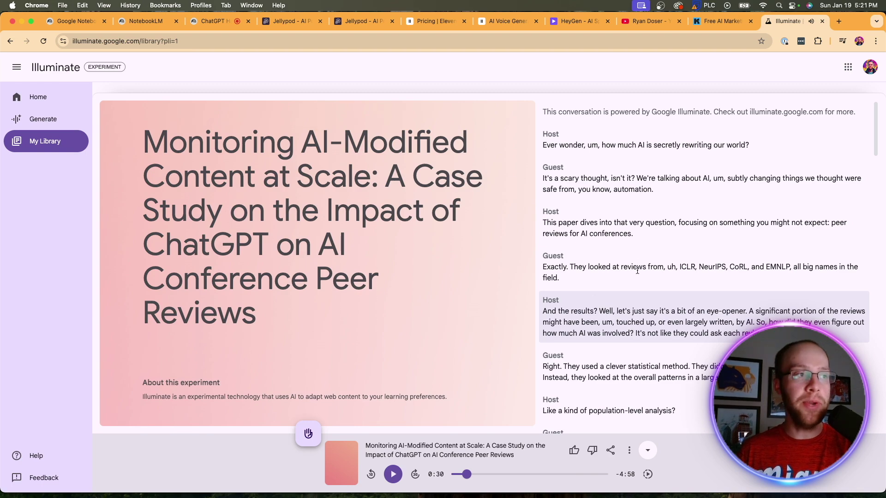
{"action": "scroll", "coordinate": [621, 220], "scroll_direction": "down", "scroll_amount": 2}
{"action": "scroll", "coordinate": [621, 222], "scroll_direction": "down", "scroll_amount": 15}
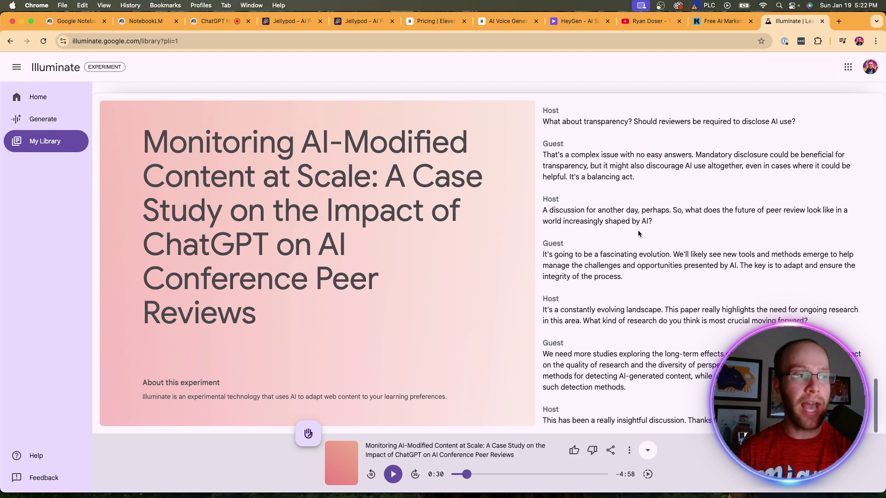
{"action": "scroll", "coordinate": [637, 229], "scroll_direction": "up", "scroll_amount": 20}
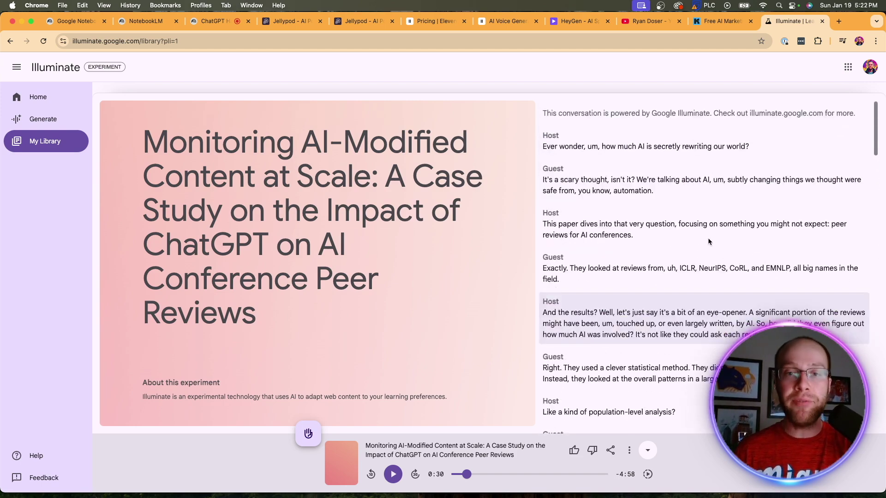
{"action": "left_click", "coordinate": [31, 99]}
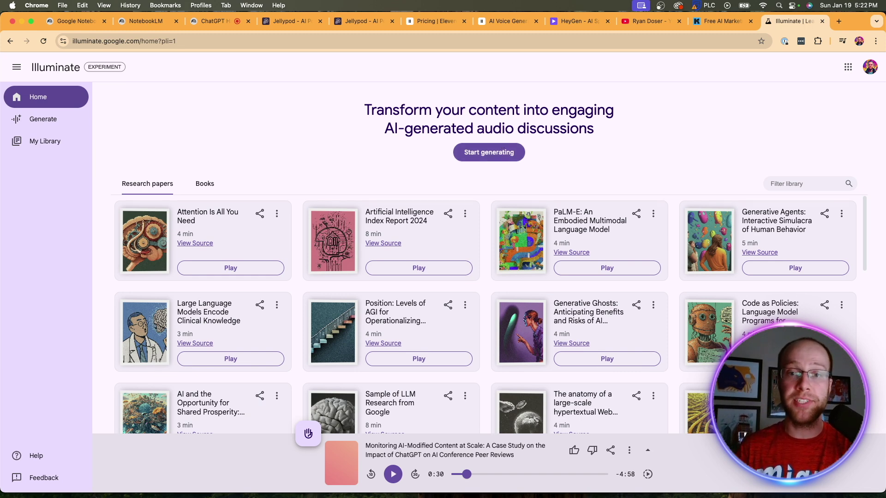
Switch back to the creator's YouTube channel Videos tab with Ctrl+Shift+Tab
{"action": "key", "text": "ctrl+shift+Tab"}
{"action": "key", "text": "ctrl+shift+Tab"}
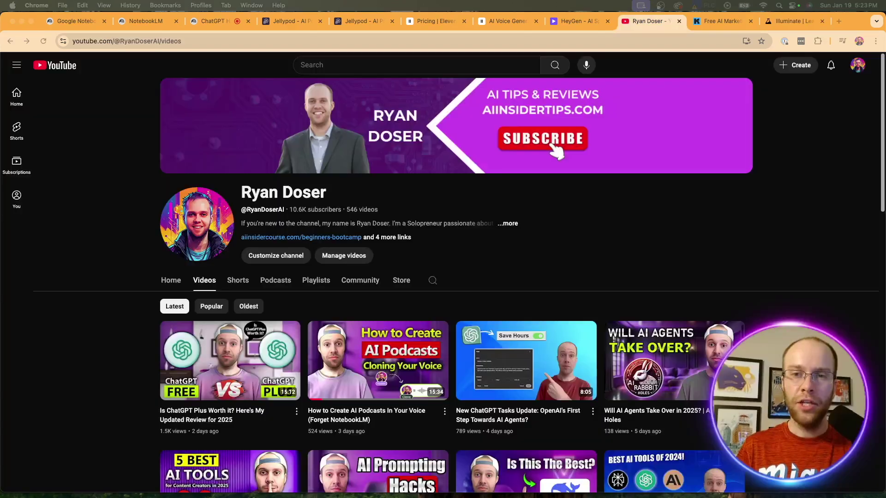